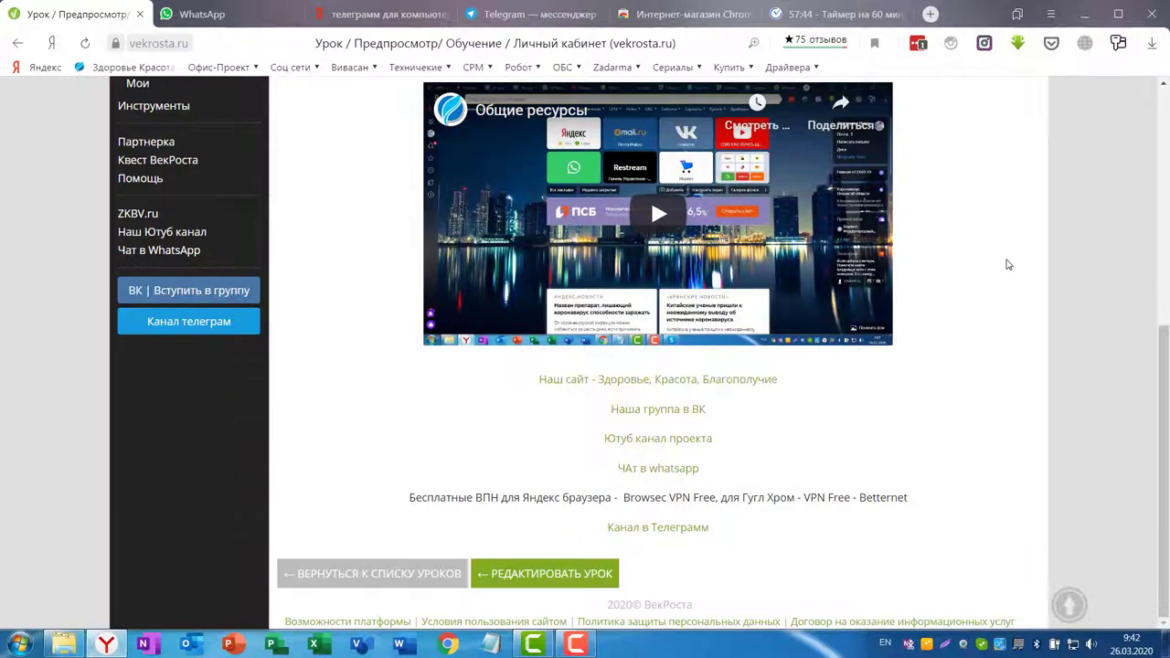
scroll(1010, 263, "up", 1)
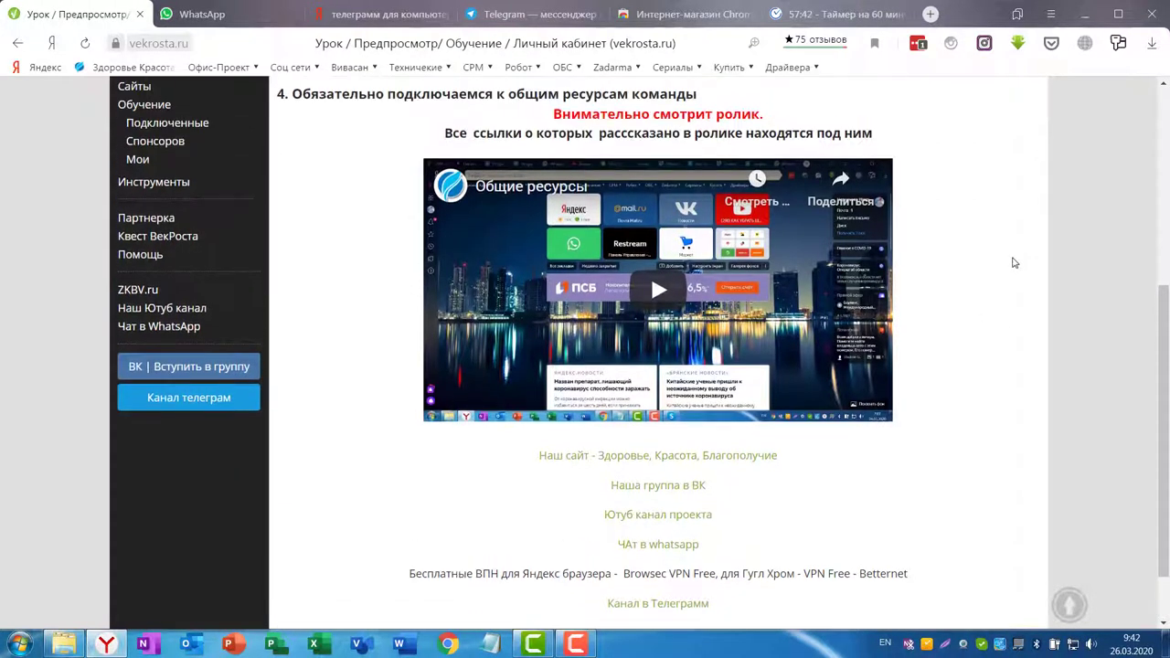
scroll(1013, 260, "down", 1)
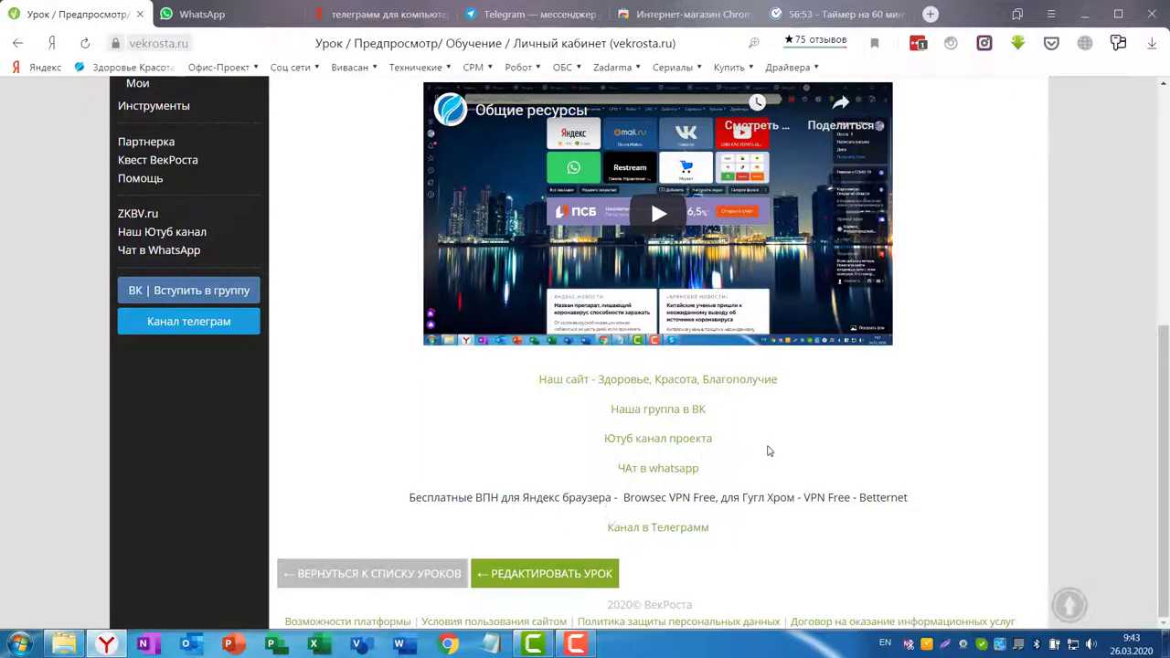
Switch to Google Chrome and open its page of installed extensions.
left_click(449, 644)
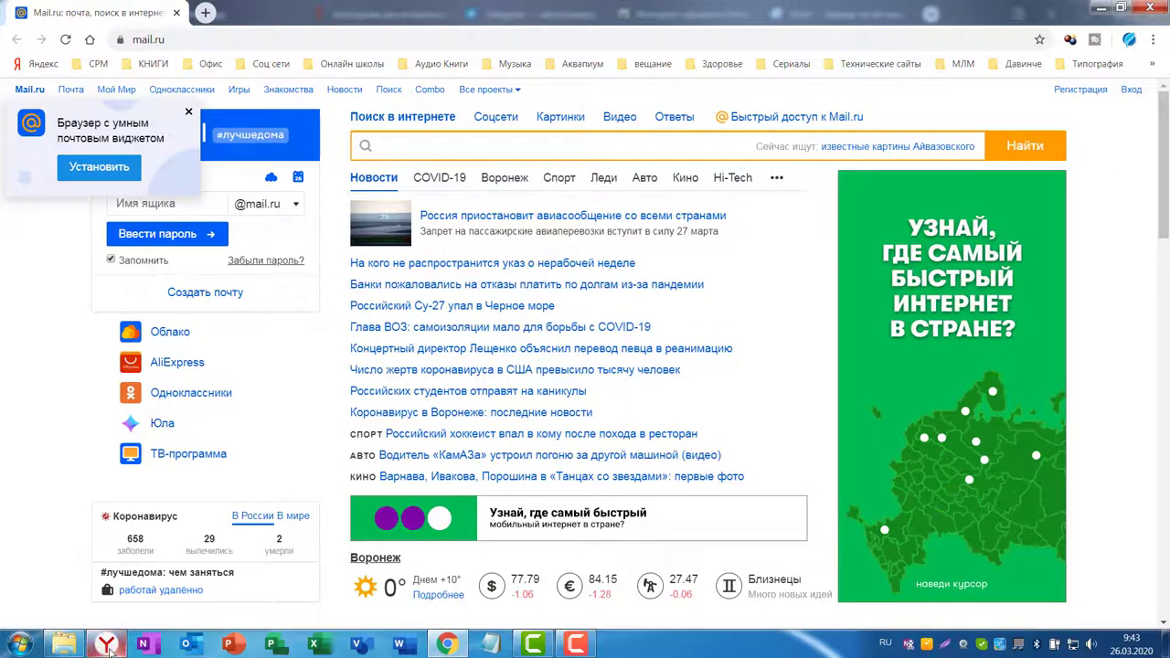
left_click(106, 644)
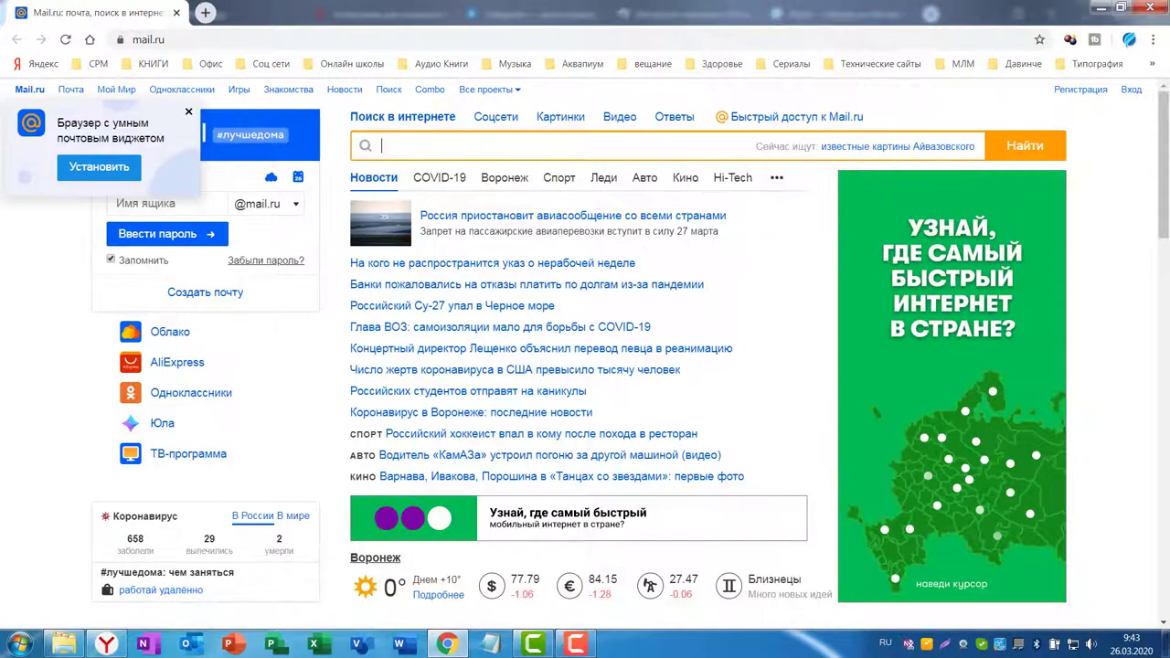
left_click(449, 644)
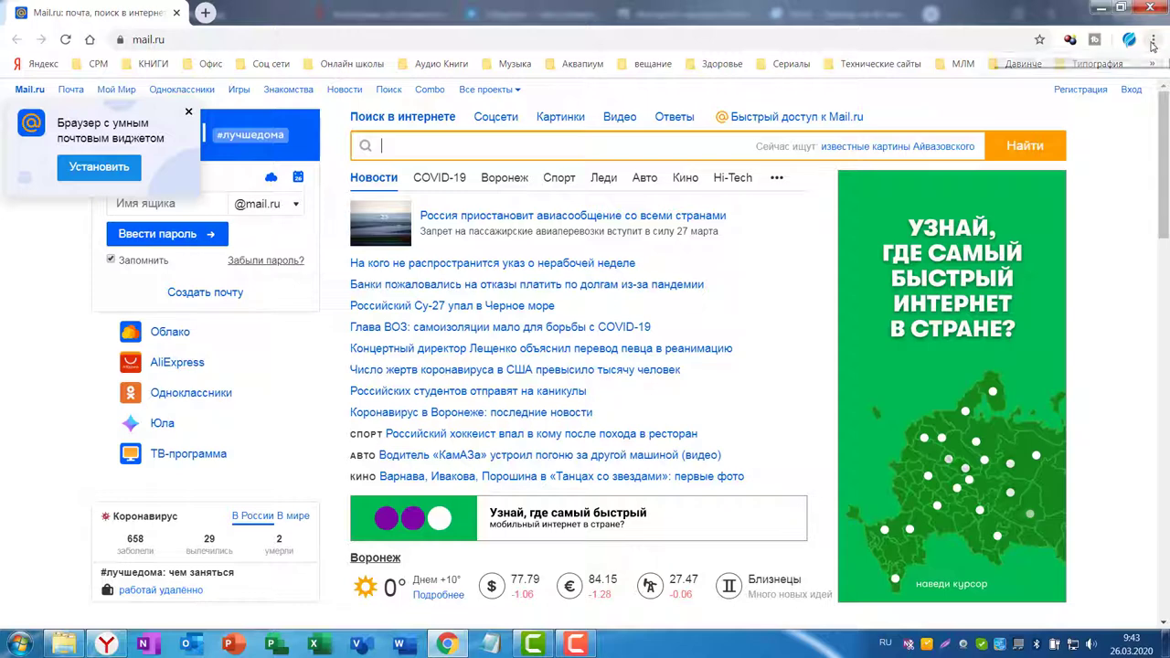
left_click(1152, 42)
mouse_move(974, 262)
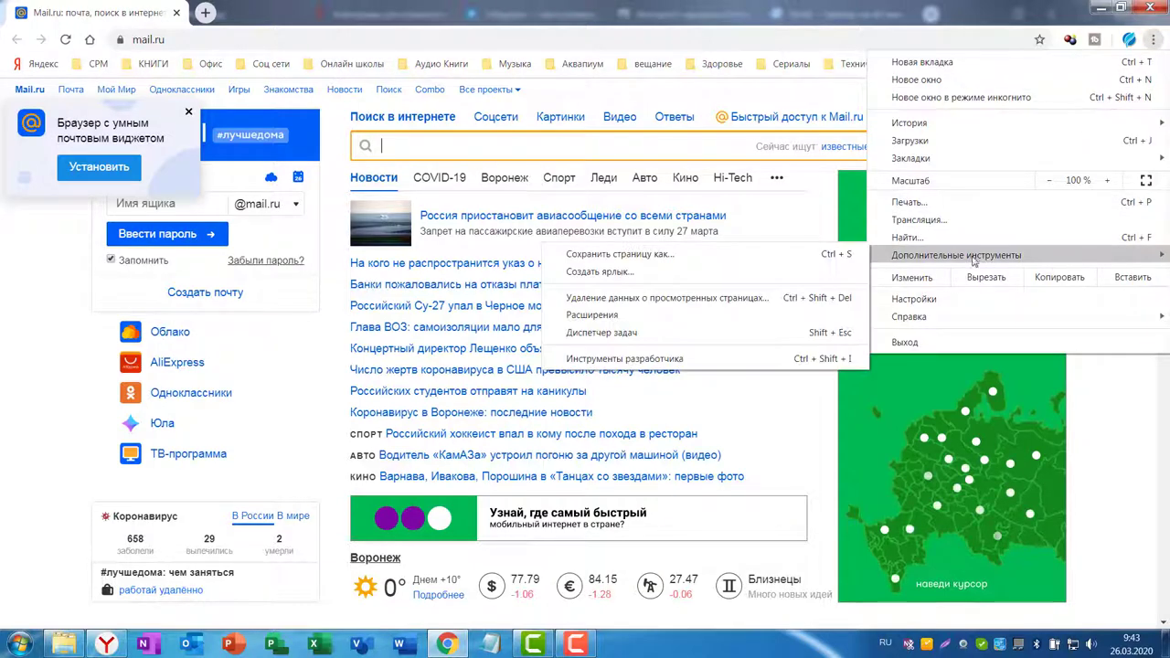
left_click(678, 317)
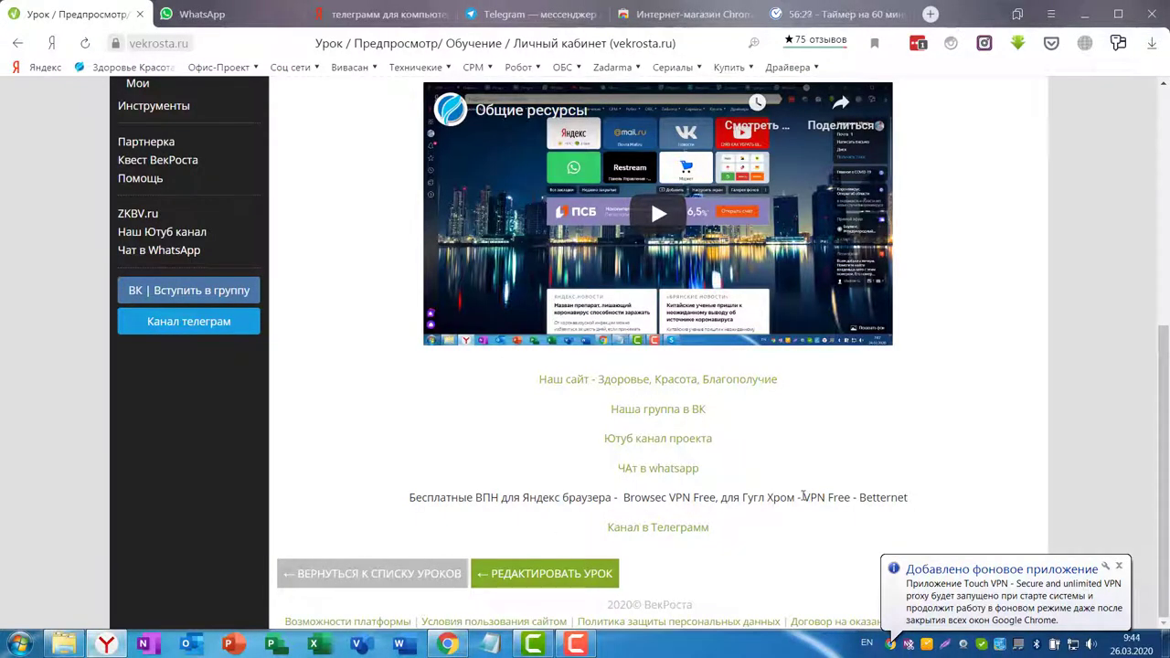
Copy the extension name "VPN Free - Betternet" from the lesson page in Yandex Browser.
left_click_drag(801, 497, 901, 497)
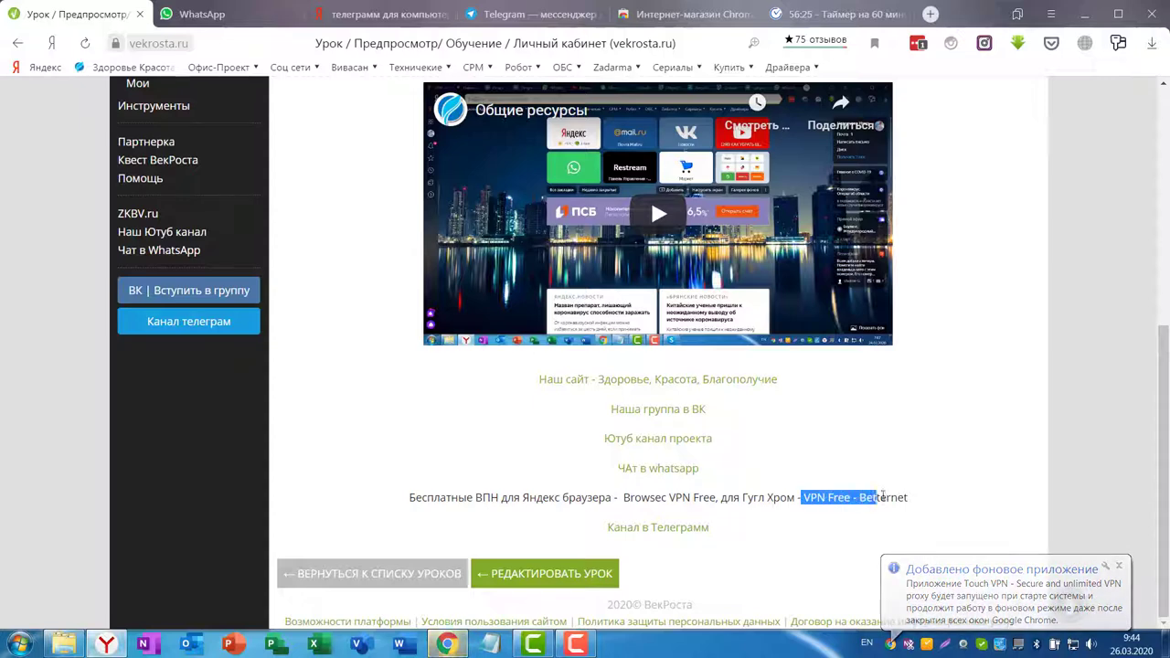
left_click_drag(901, 497, 907, 497)
key("ctrl+c")
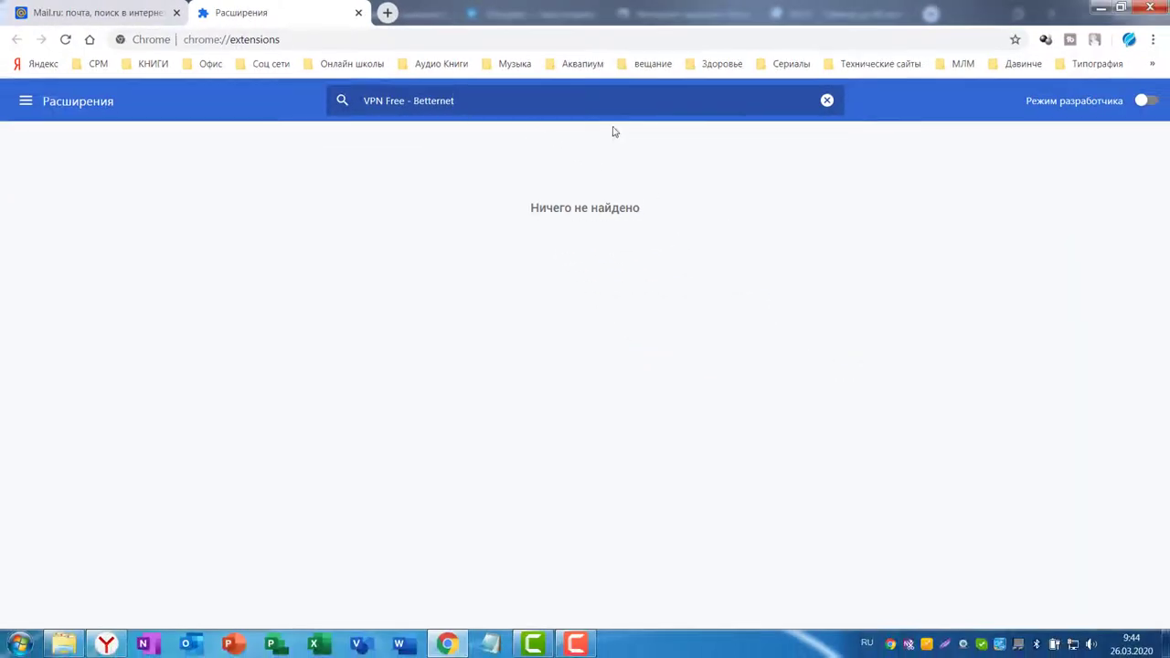
Clear the search on Google Chrome's extensions page and open the Chrome Web Store from there.
left_click(826, 100)
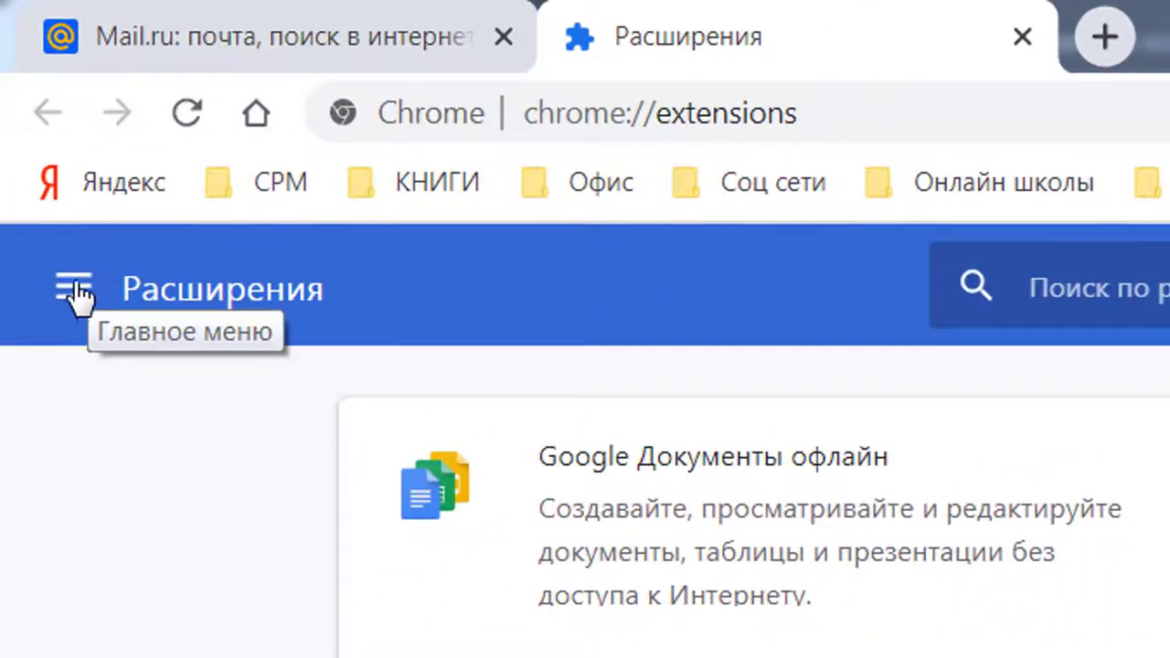
left_click(74, 290)
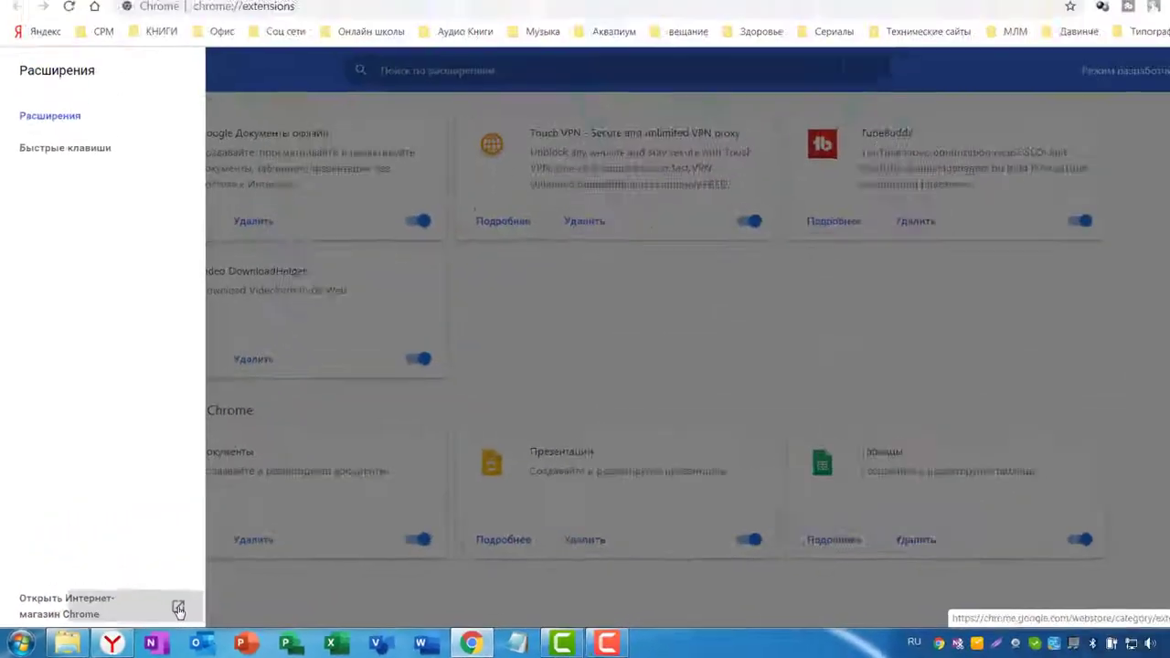
left_click(426, 539)
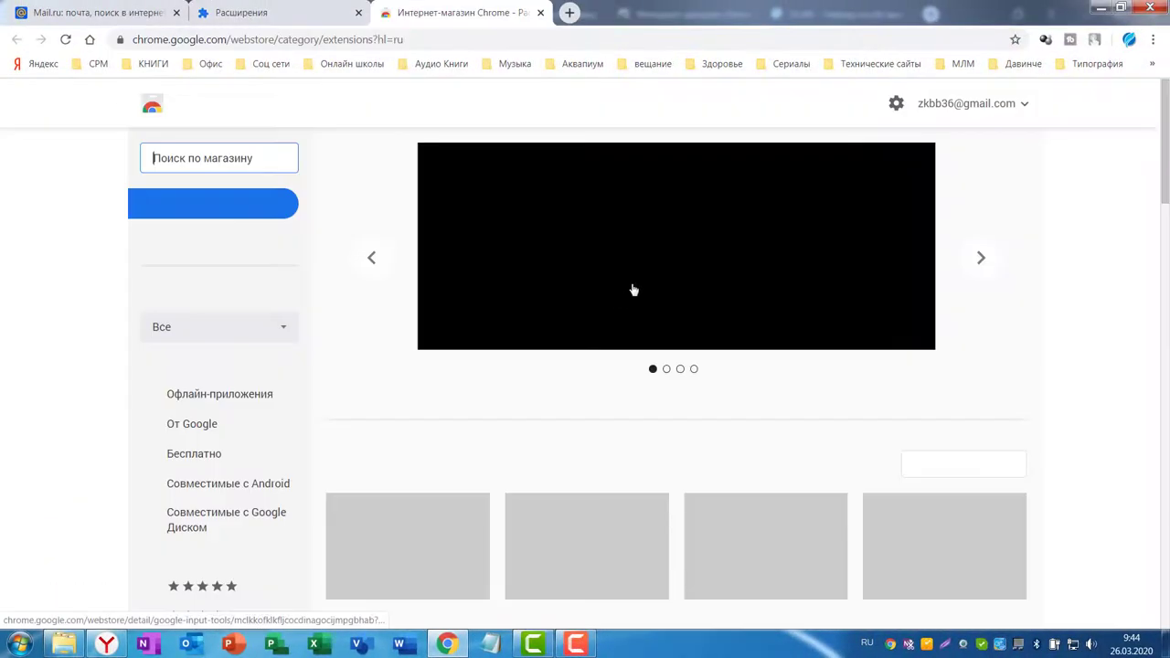
Paste the copied name into the store search, shorten it to "VPN" and run the search.
right_click(165, 158)
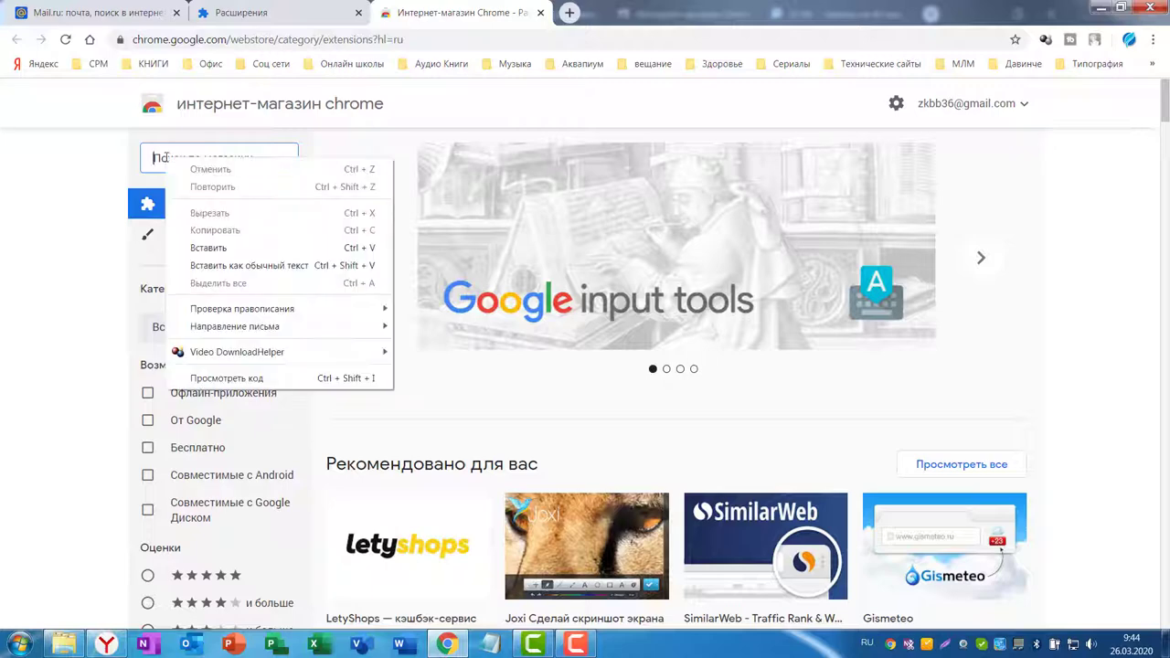
left_click(210, 248)
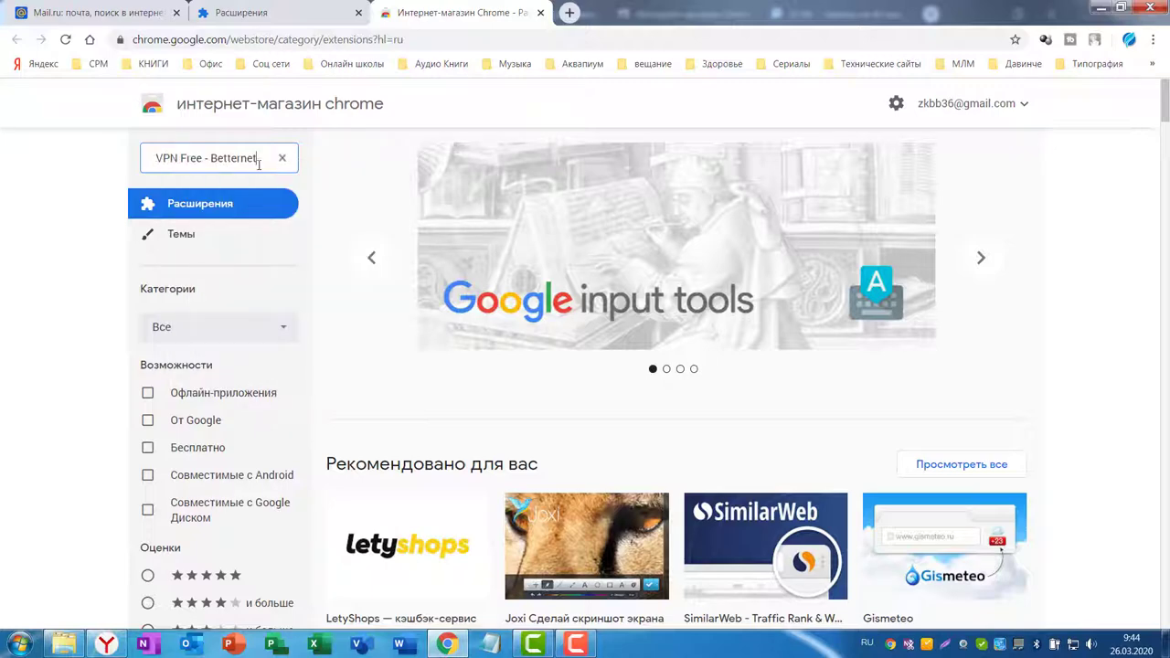
key("BackSpace")
key("BackSpace")
key("BackSpace")
key("BackSpace")
key("BackSpace")
key("BackSpace")
key("BackSpace")
key("BackSpace")
key("BackSpace")
key("BackSpace")
key("BackSpace")
key("BackSpace")
key("BackSpace")
key("BackSpace")
key("BackSpace")
key("BackSpace")
key("BackSpace")
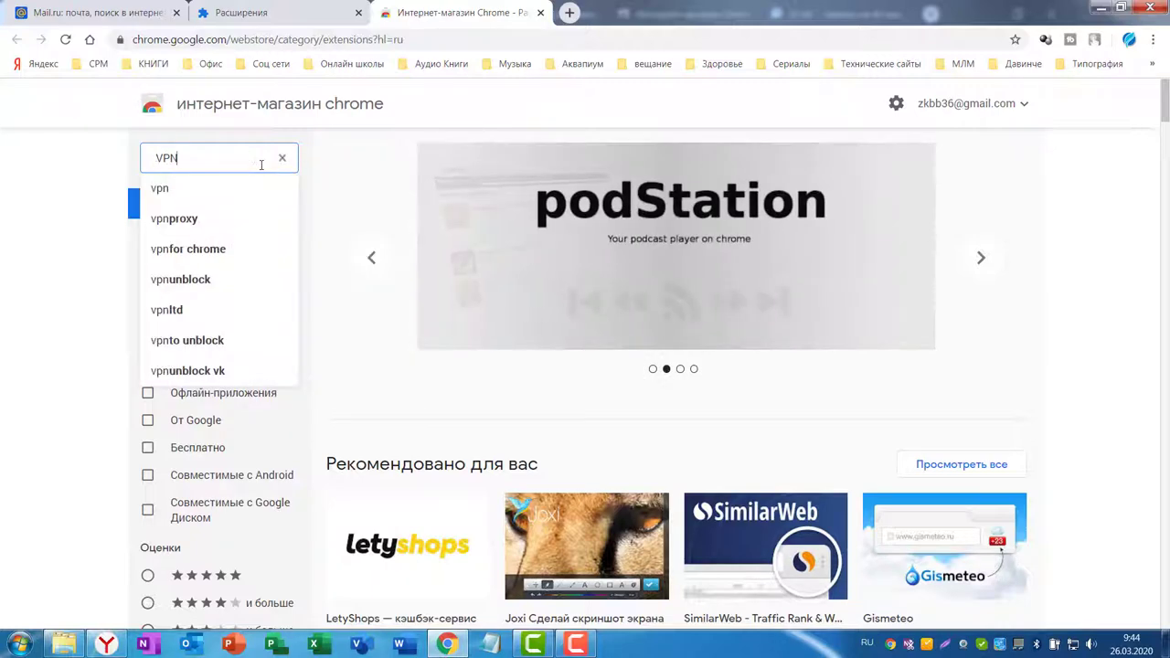
key("Return")
Limit the VPN results to extensions and locate "VPN Free - Betternet Unlimited VPN Proxy" in the list.
scroll(589, 287, "down", 2)
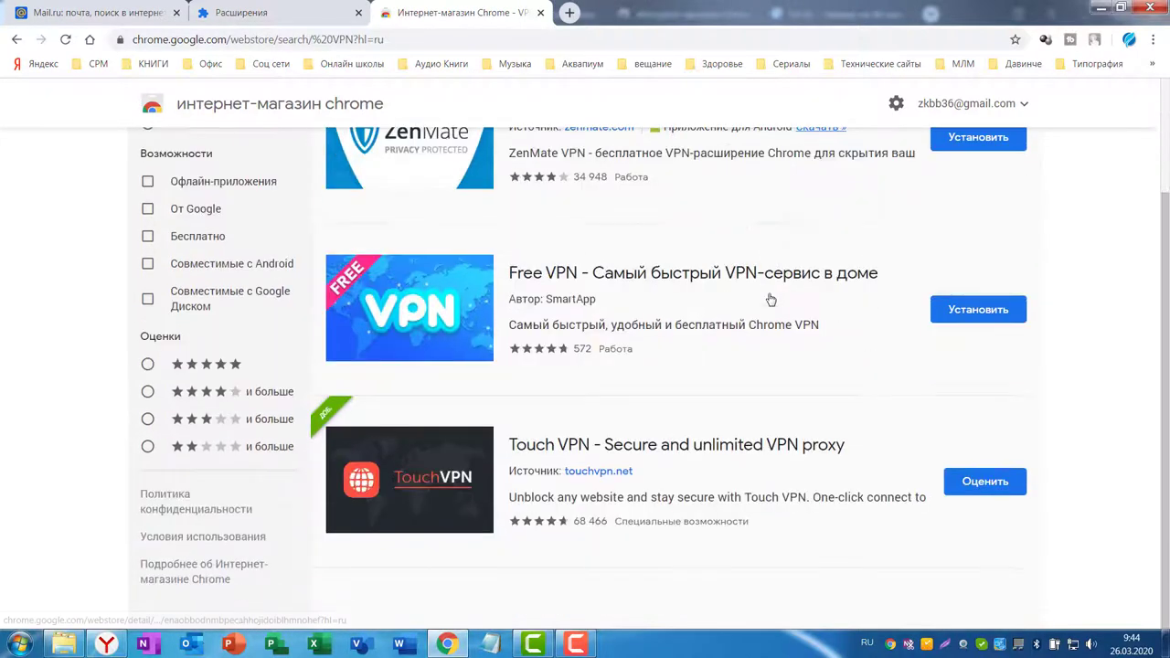
scroll(590, 288, "up", 2)
scroll(590, 288, "down", 2)
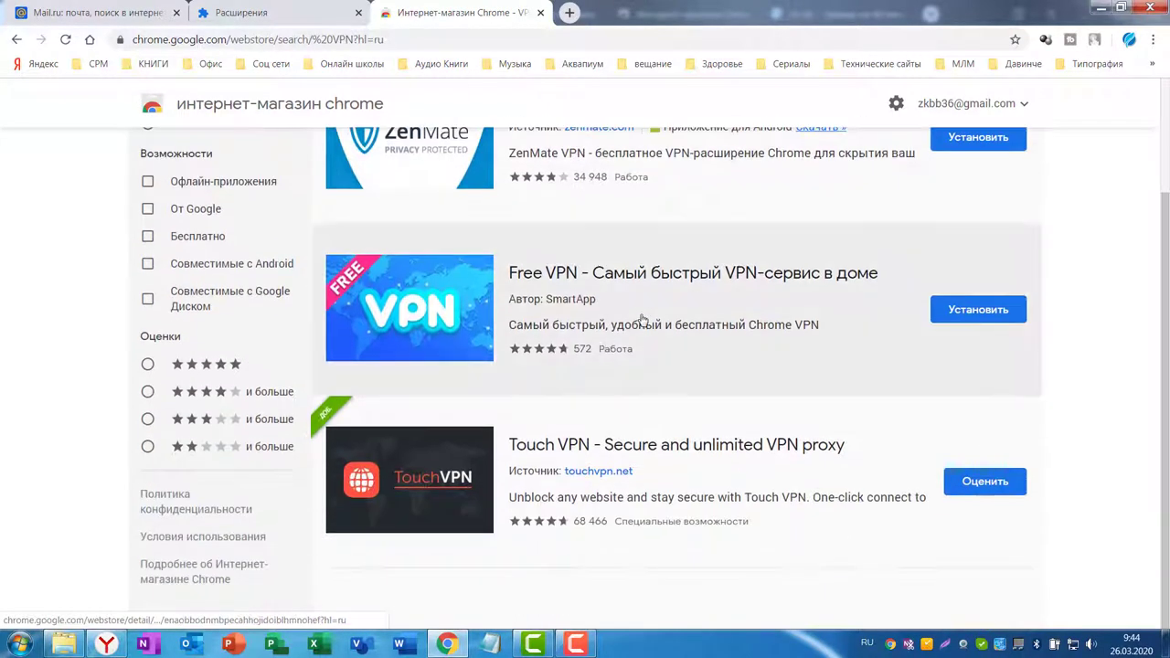
scroll(621, 303, "up", 2)
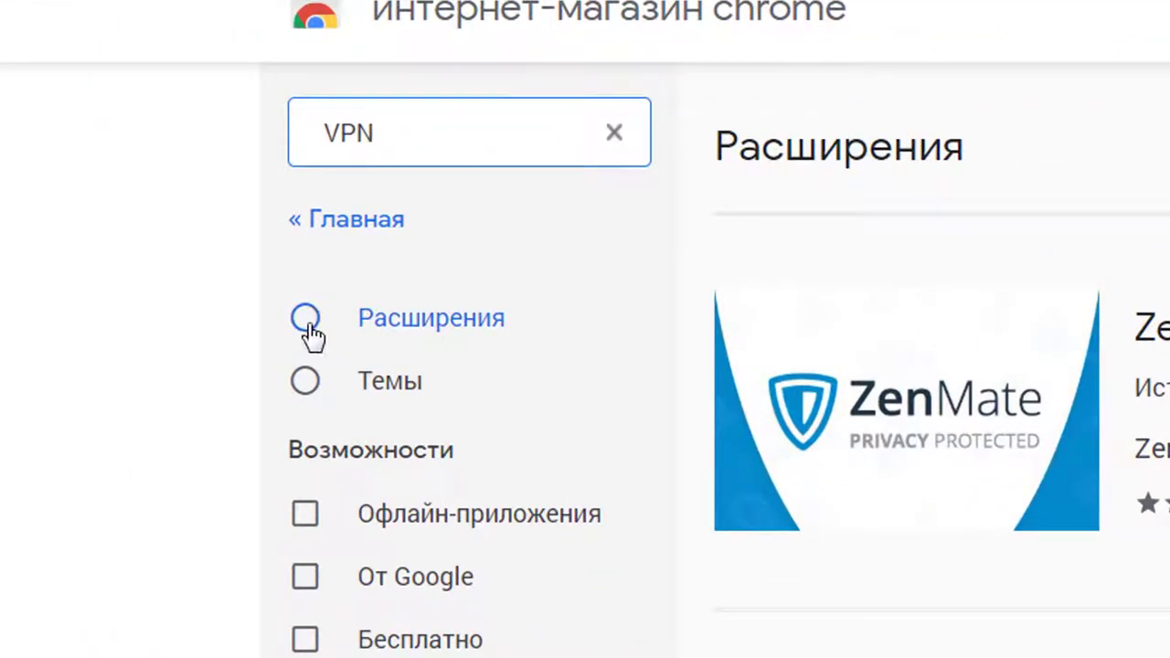
left_click(306, 320)
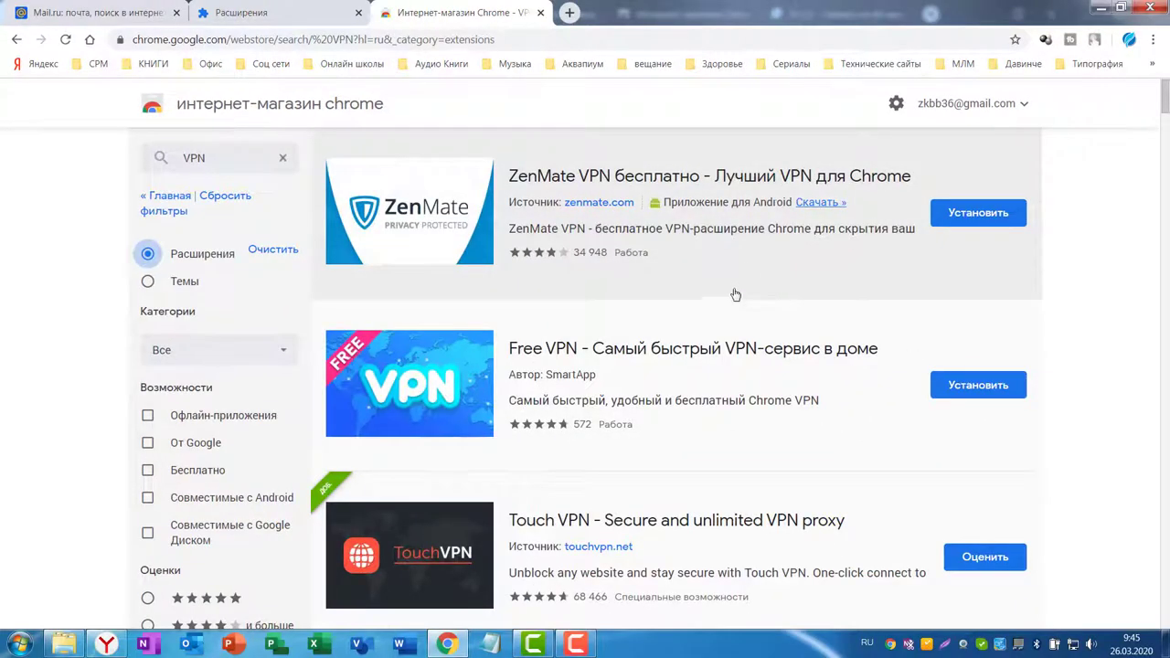
scroll(1005, 334, "down", 6)
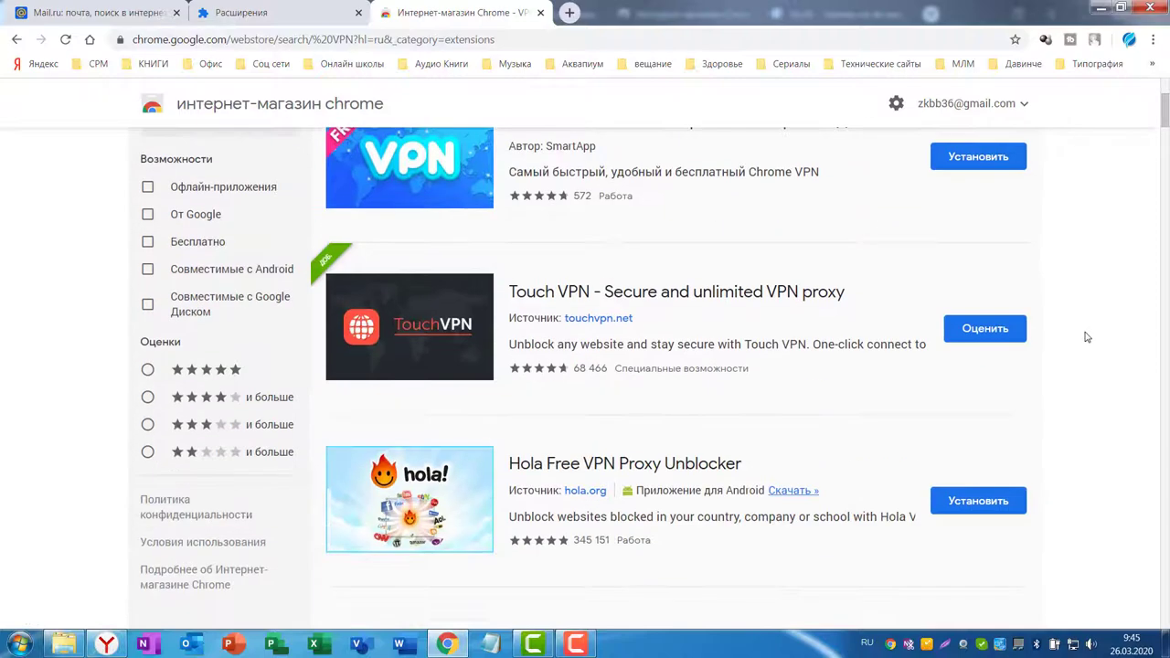
scroll(1088, 338, "down", 9)
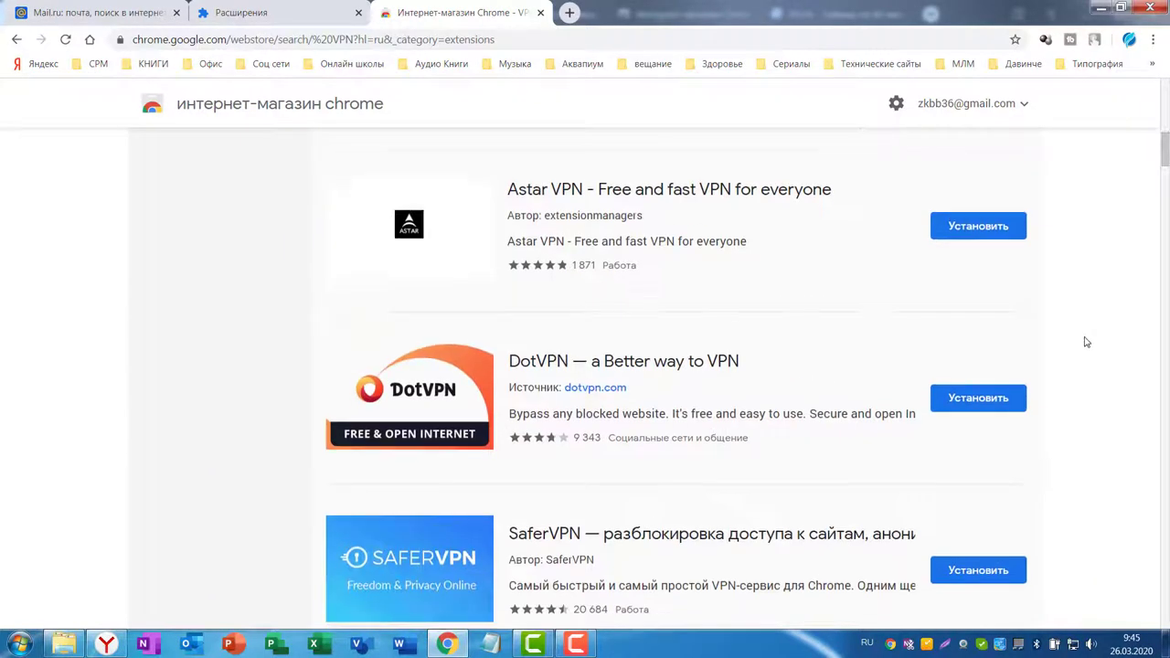
scroll(1092, 344, "down", 7)
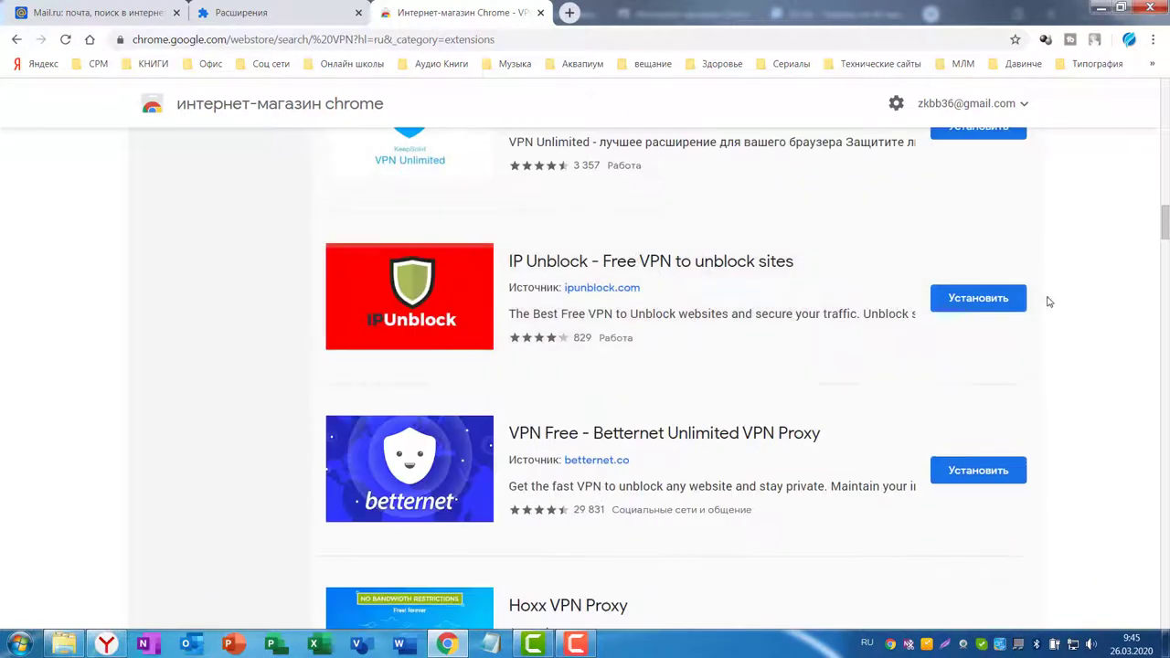
scroll(1051, 289, "down", 3)
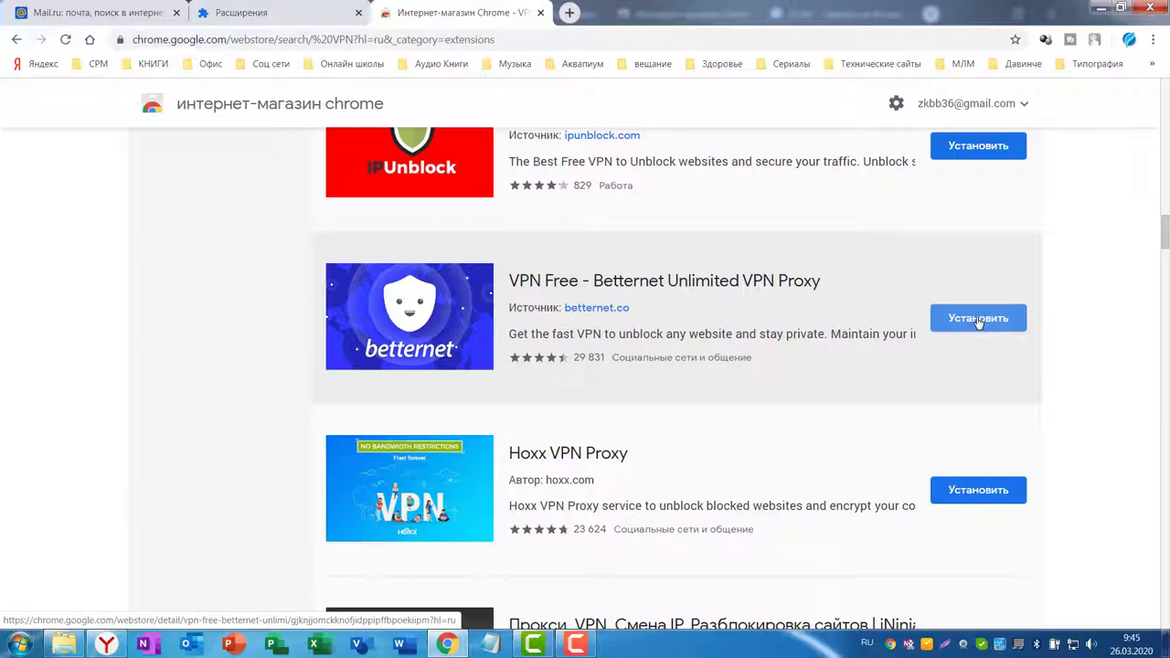
Return to the extensions page and open the Chrome Web Store from it again in a new tab.
key("ctrl+shift+Tab")
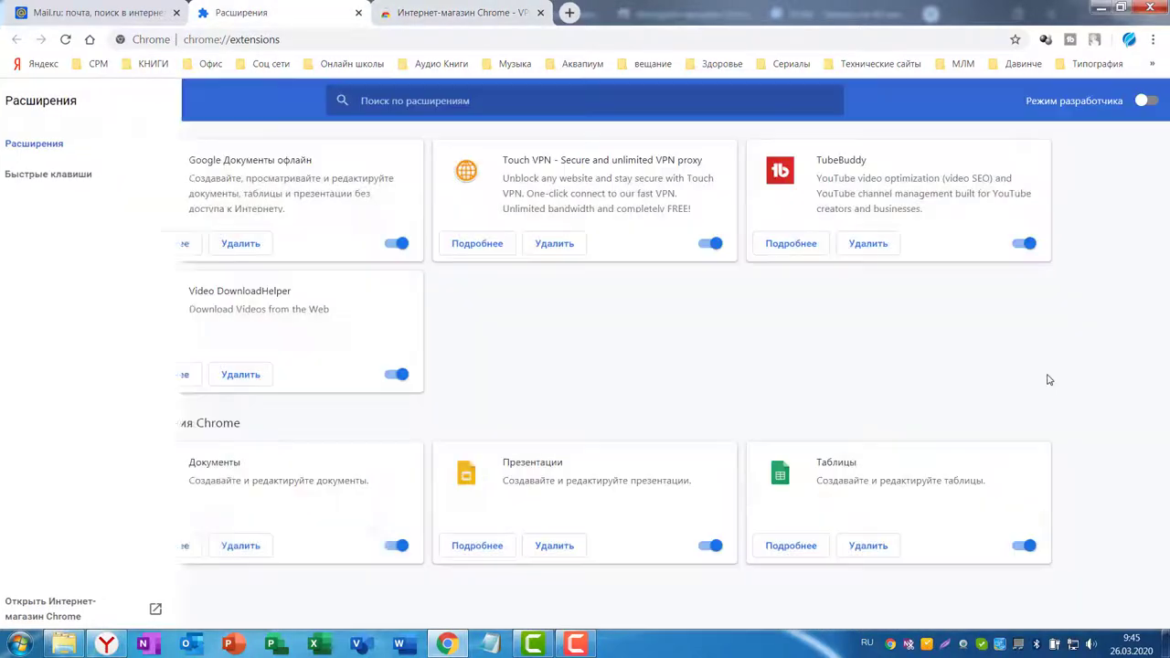
left_click(1154, 42)
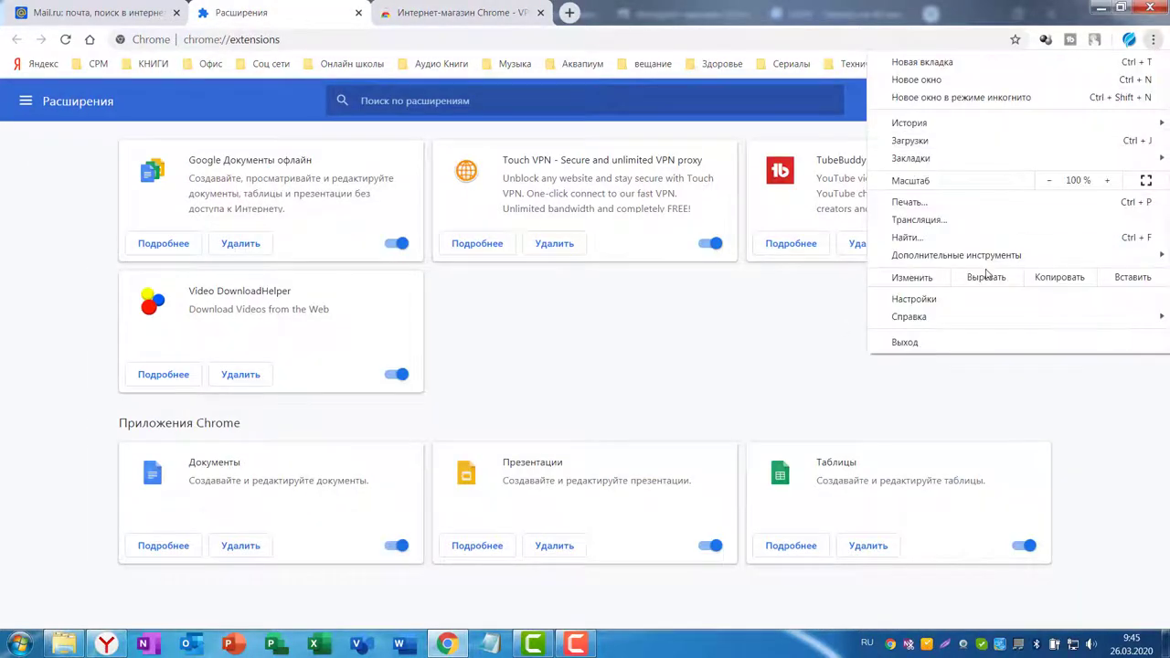
mouse_move(967, 260)
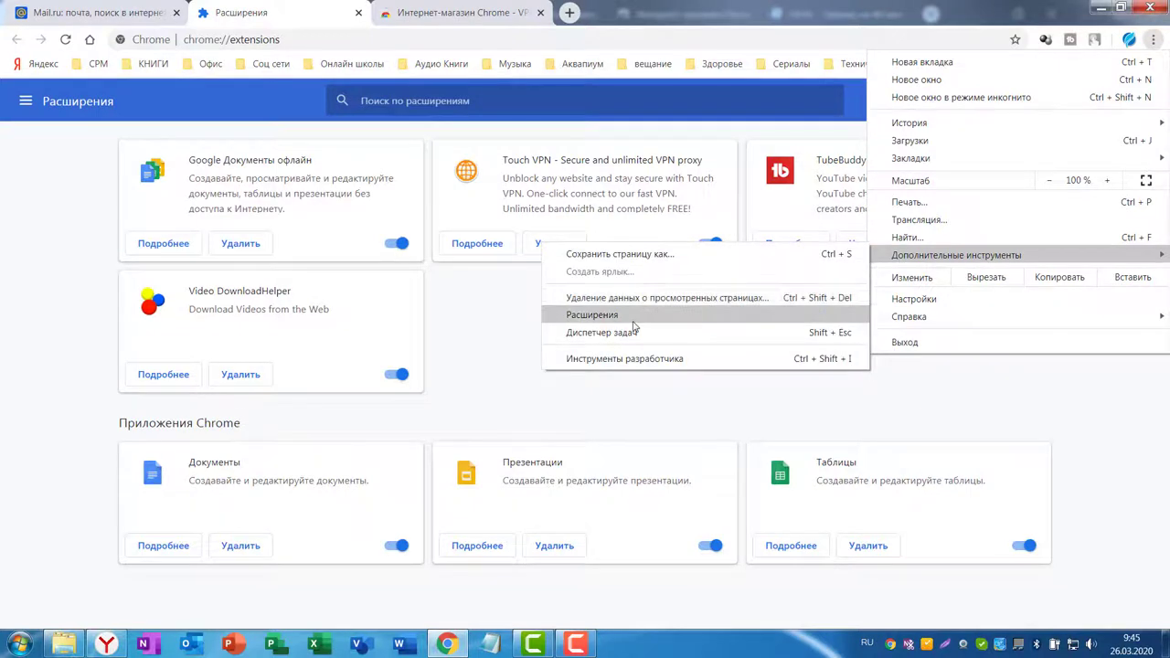
left_click(591, 315)
left_click(26, 100)
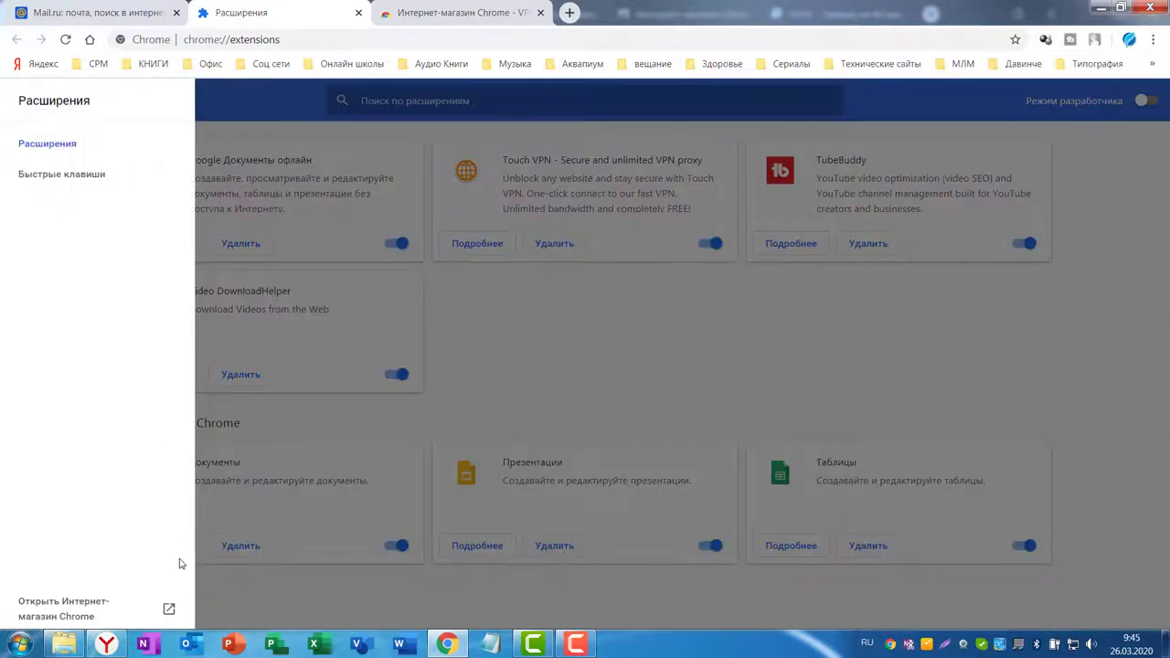
left_click(168, 611)
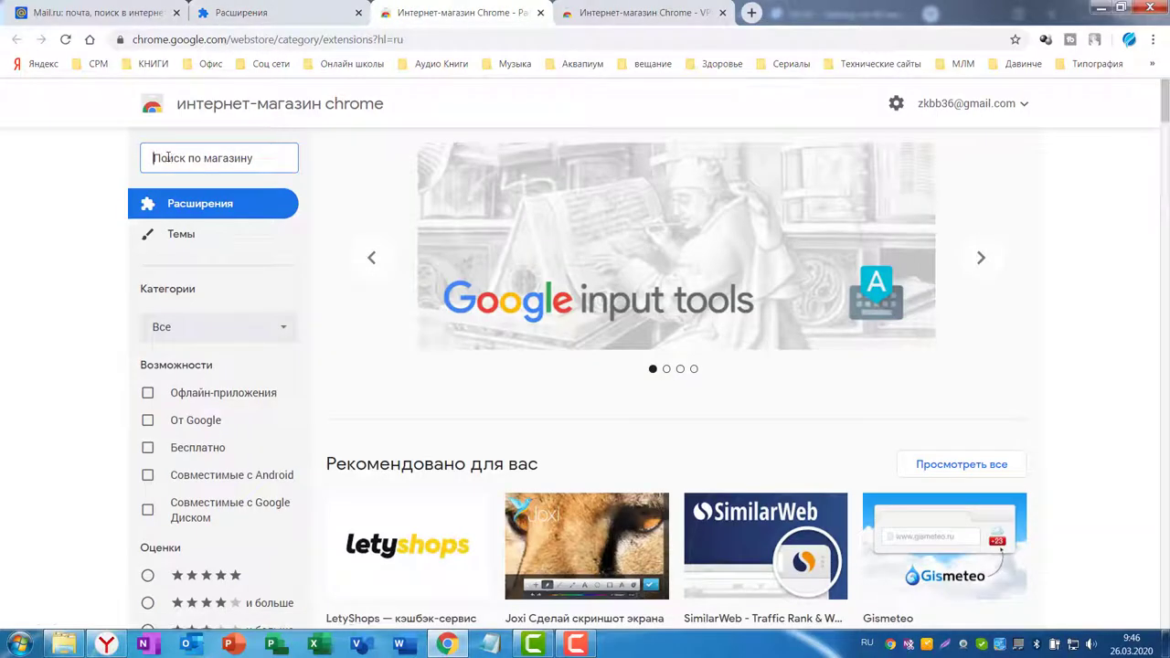
Search the store for "vpn" and look through the results limited to extensions.
key("alt+shift")
type("vpn")
key("Return")
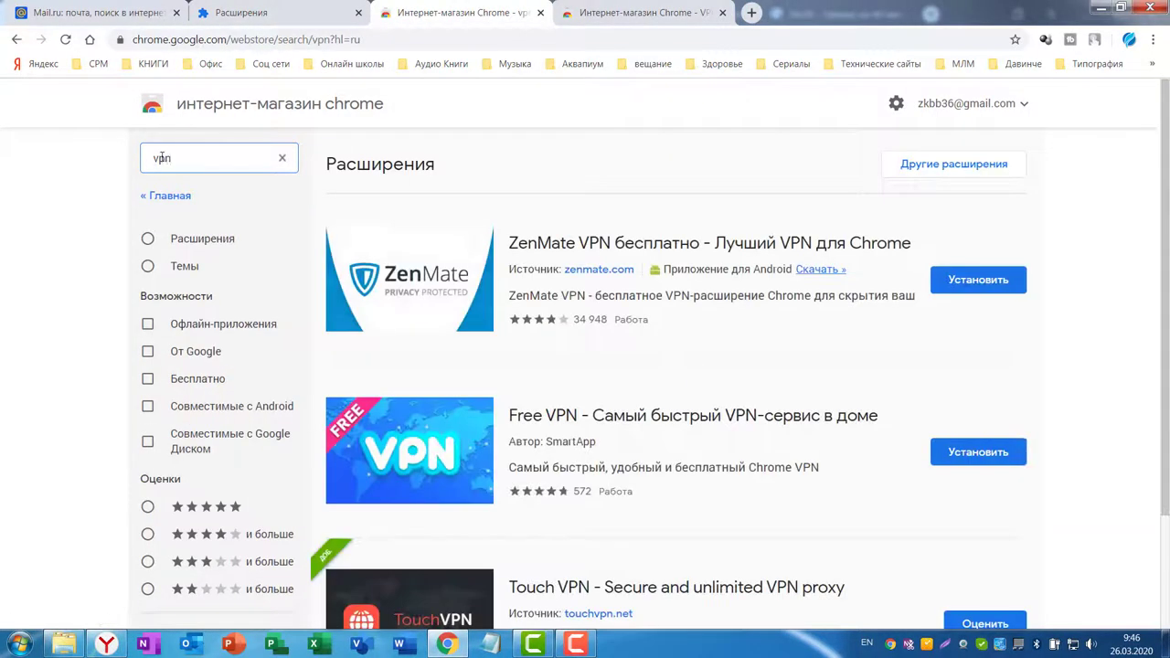
left_click(147, 239)
scroll(731, 329, "down", 4)
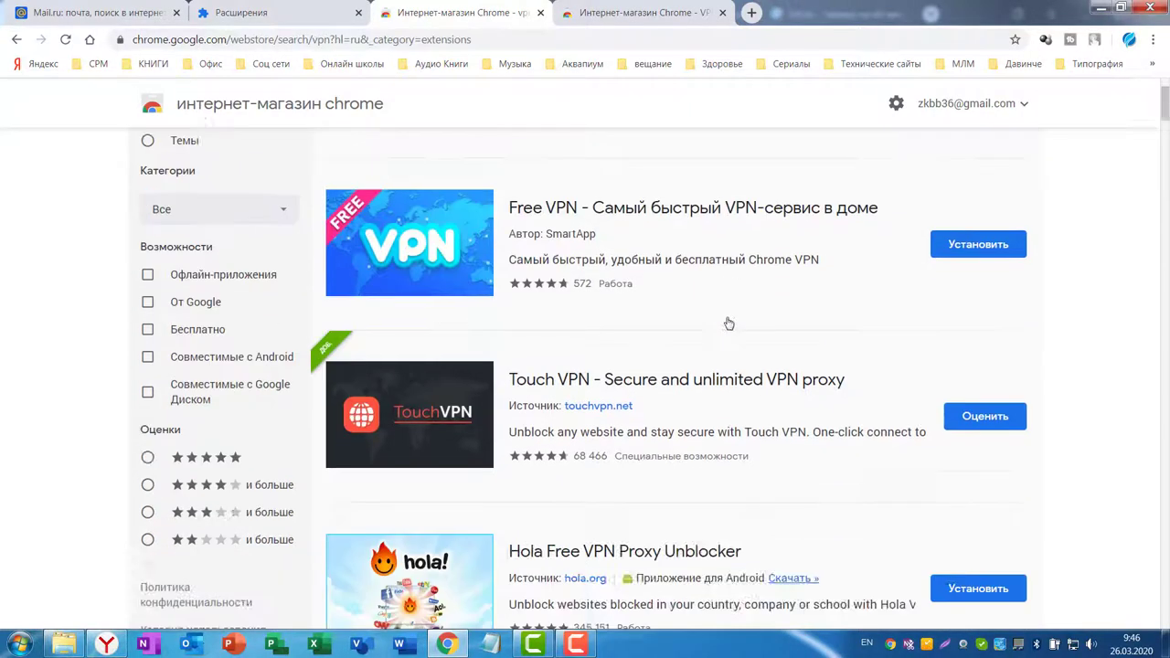
scroll(754, 334, "down", 13)
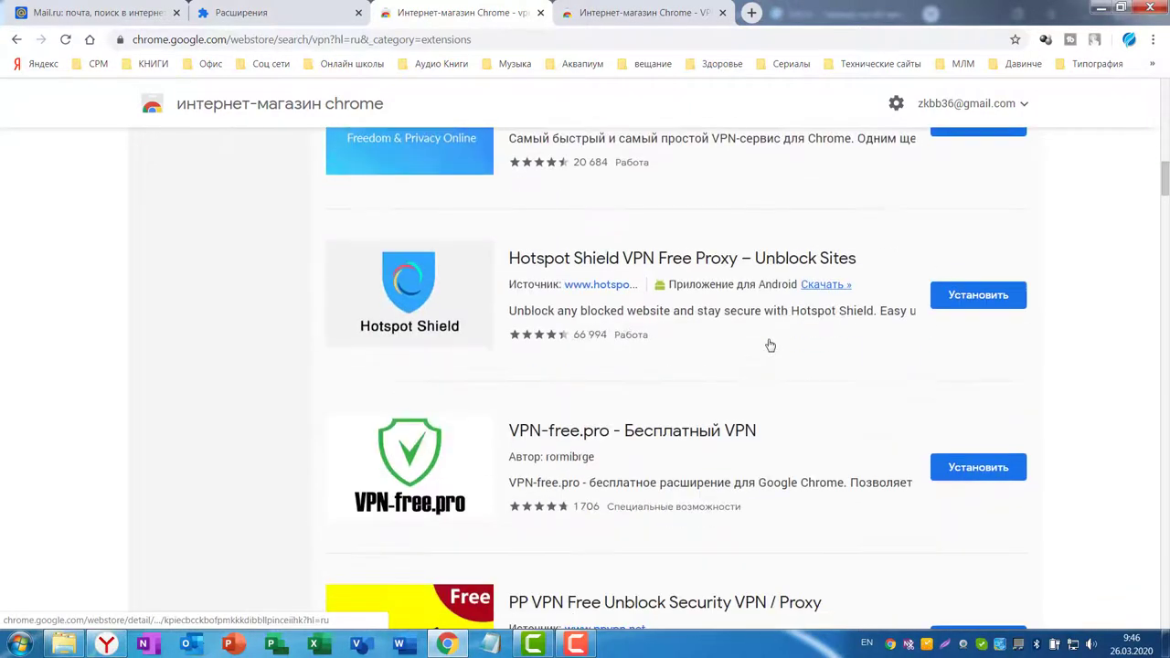
scroll(772, 338, "down", 6)
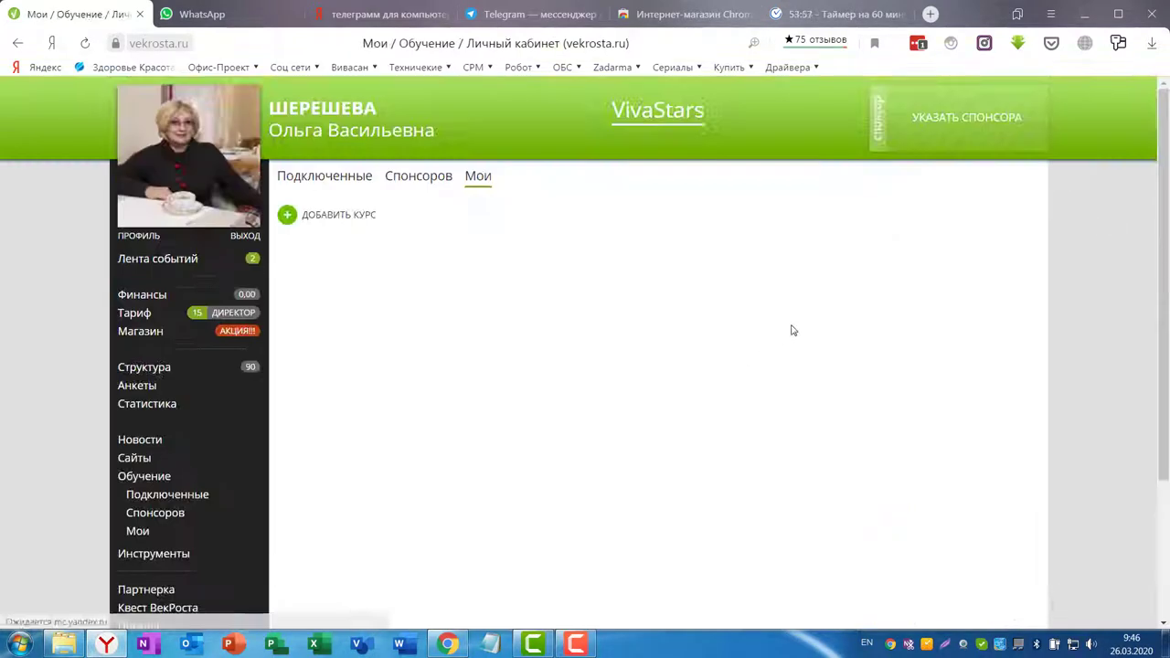
In Yandex Browser, open the lesson list of the course "Полезные инструменты для правильной организации работы в Интернет 8 уроков".
scroll(830, 344, "down", 2)
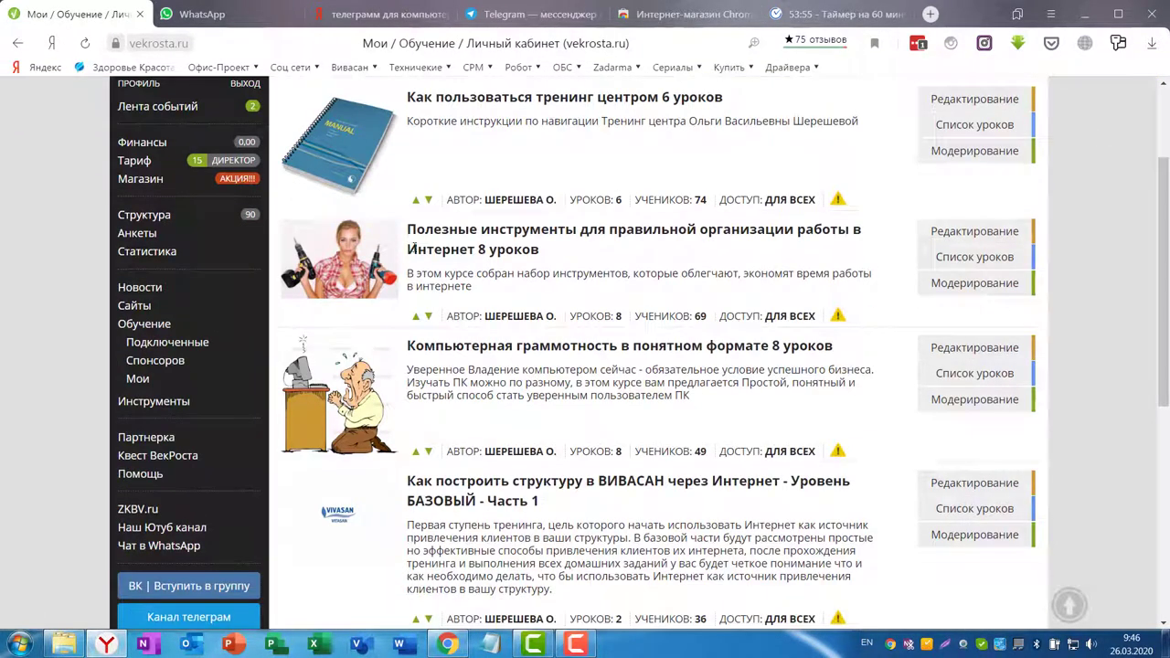
left_click(974, 258)
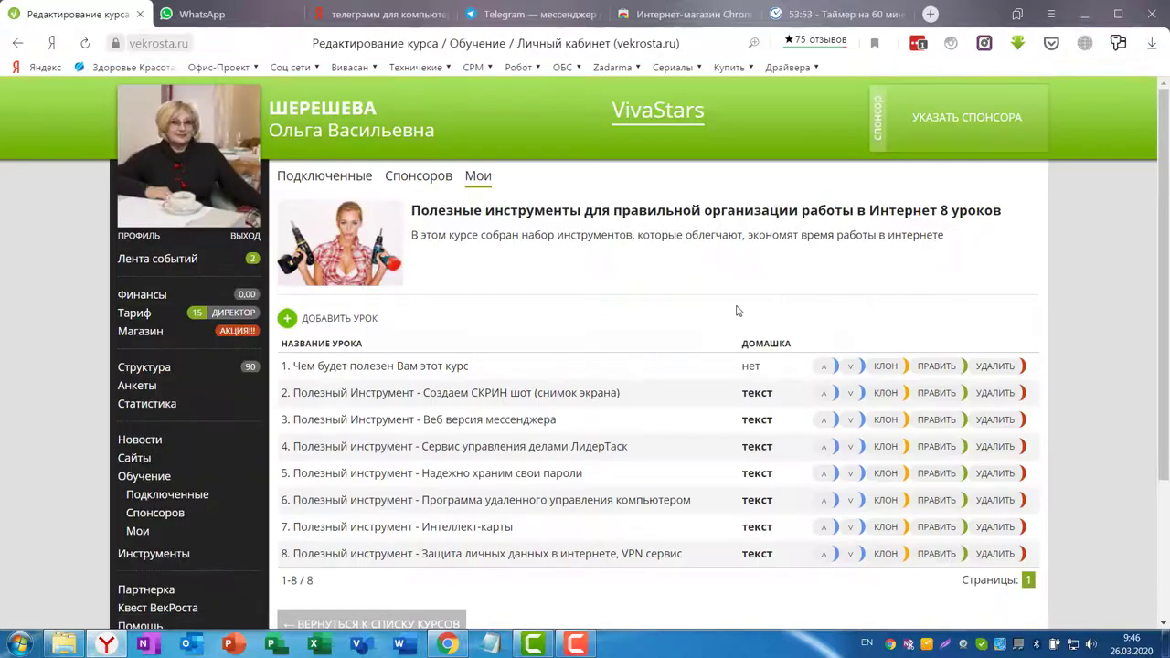
scroll(738, 310, "down", 2)
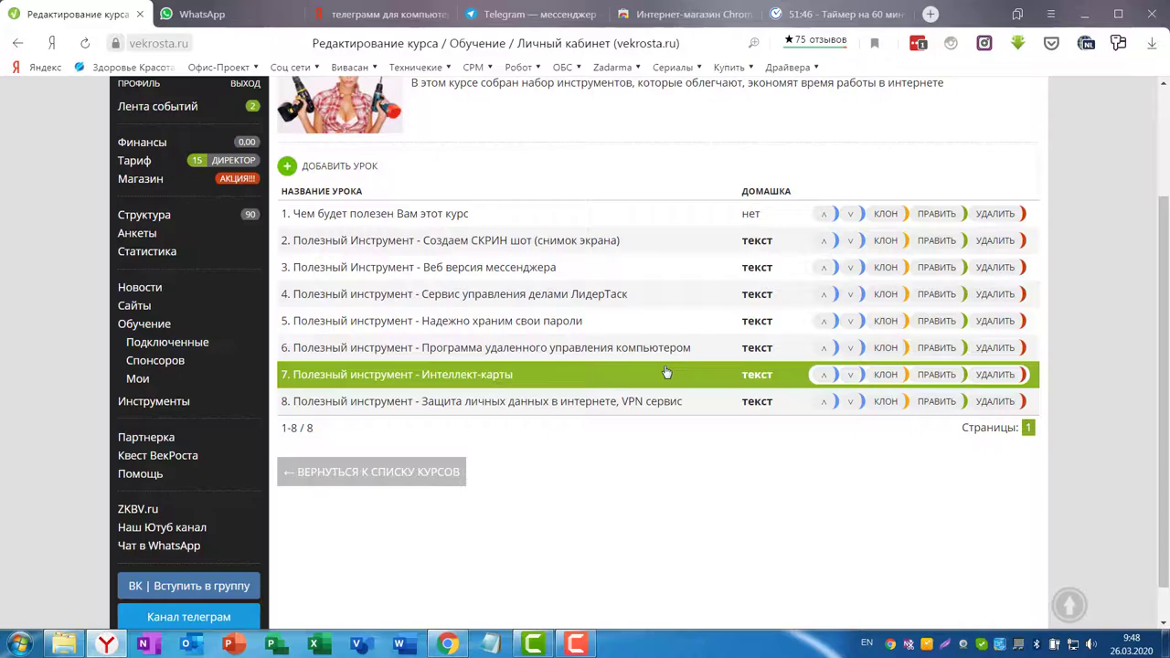
Check the Browsec VPN extension's status and selected country, closing its window after each viewing.
scroll(667, 372, "up", 5)
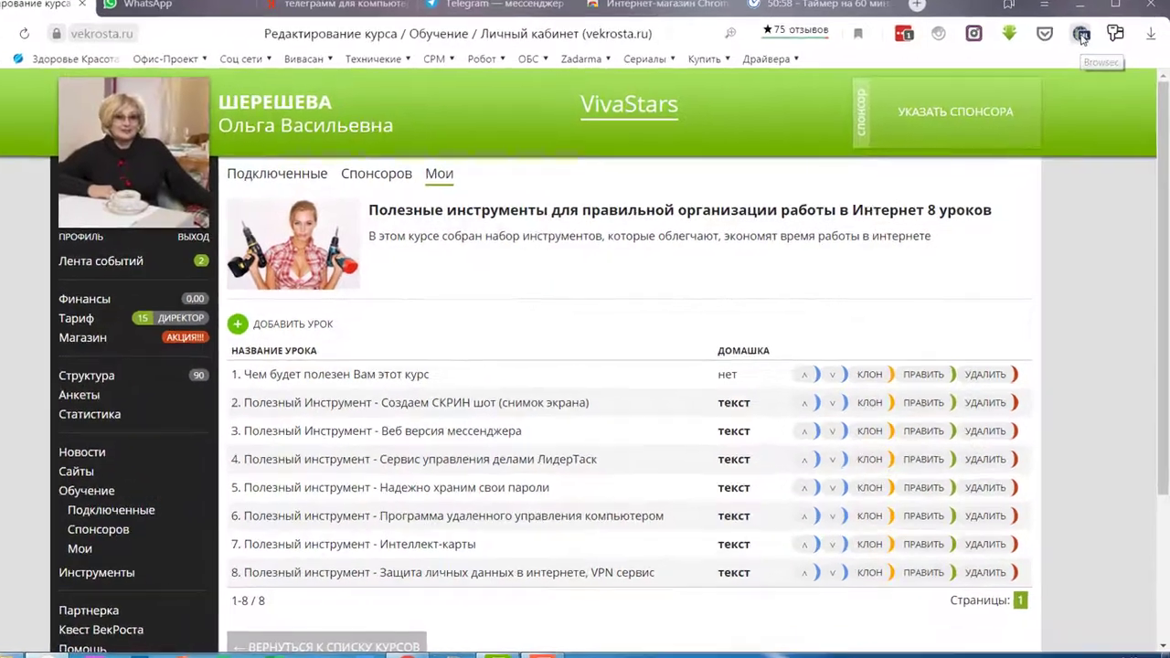
left_click(1086, 43)
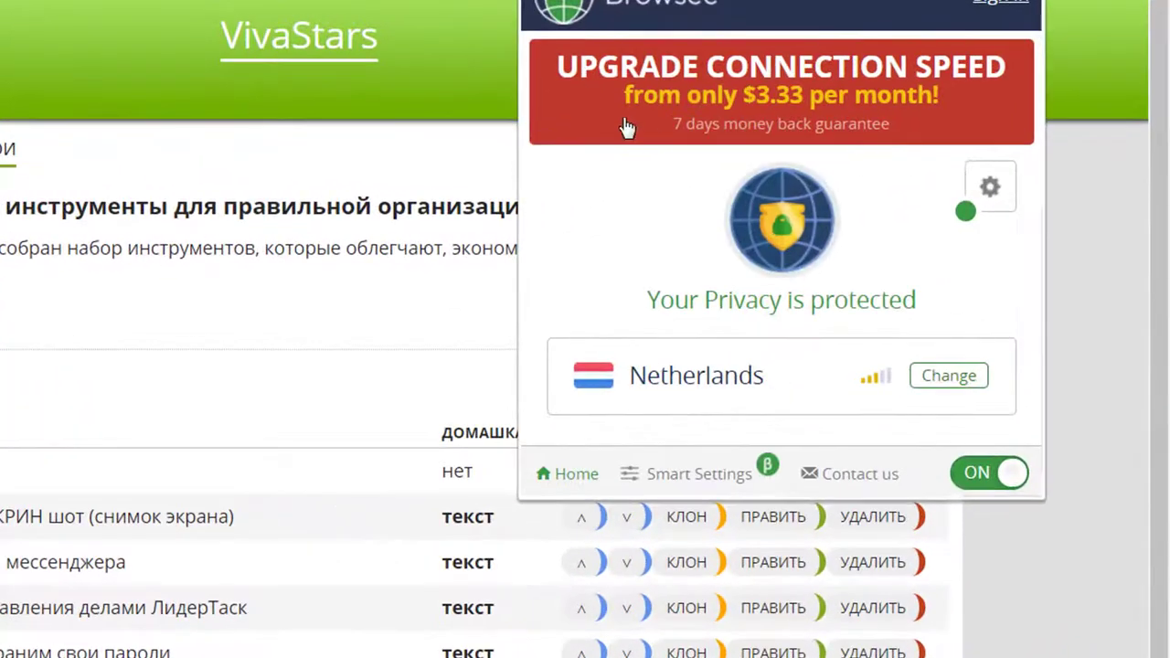
left_click(1126, 363)
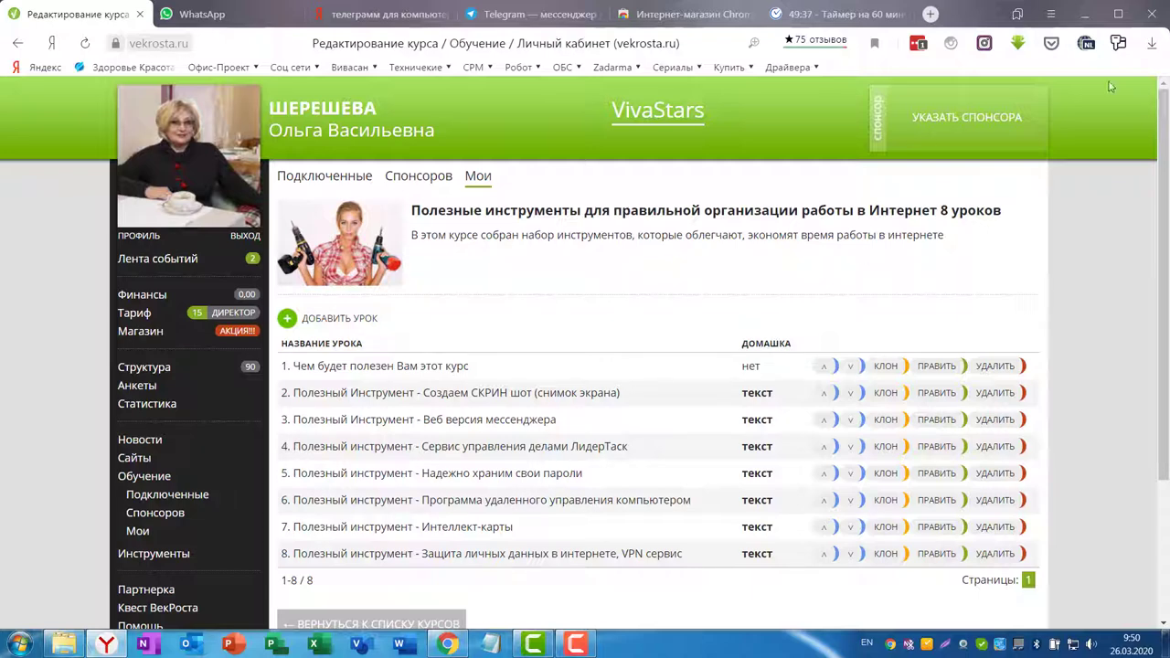
left_click(1085, 46)
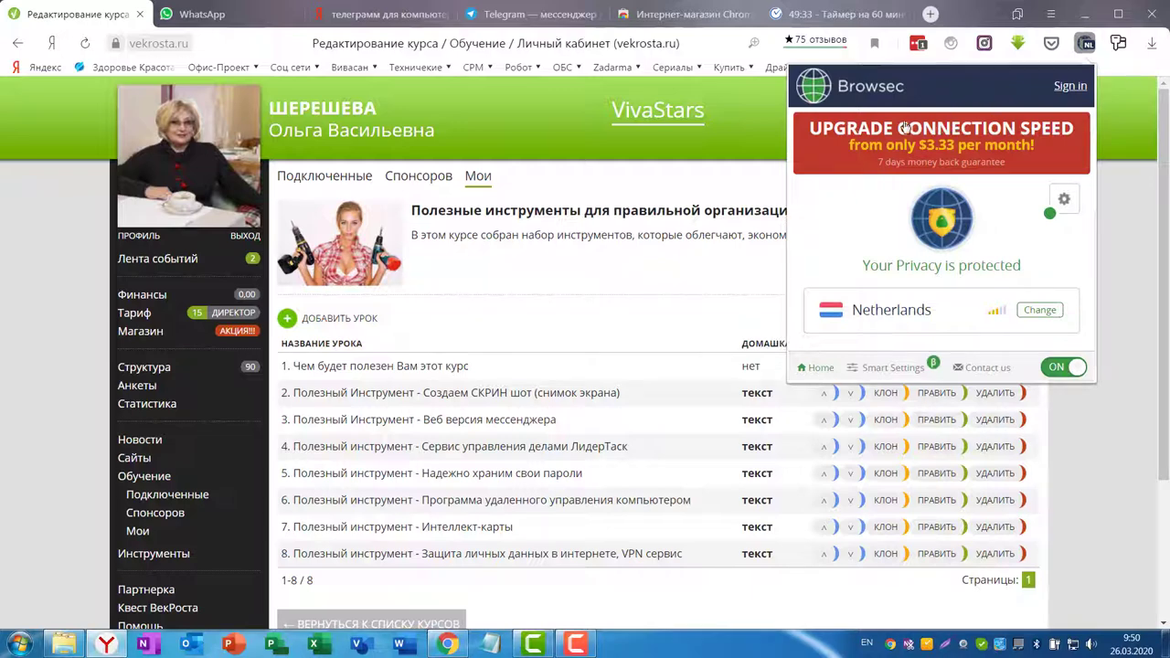
left_click(1121, 405)
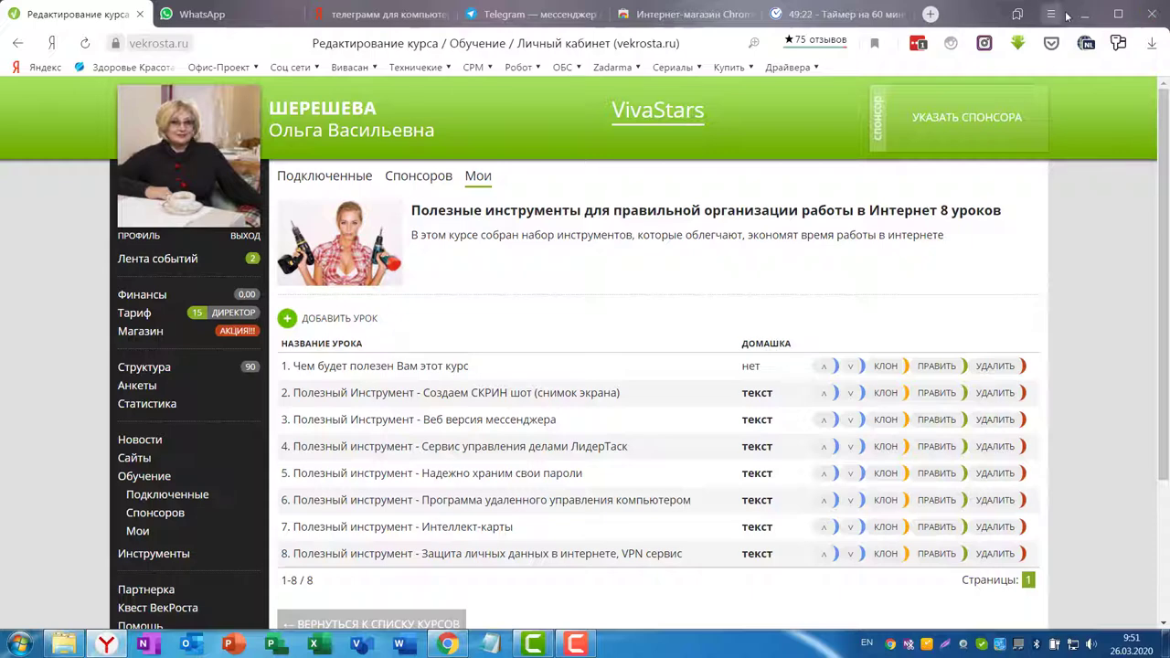
Turn off the Browsec VPN protection and close the extension's window.
left_click(1085, 42)
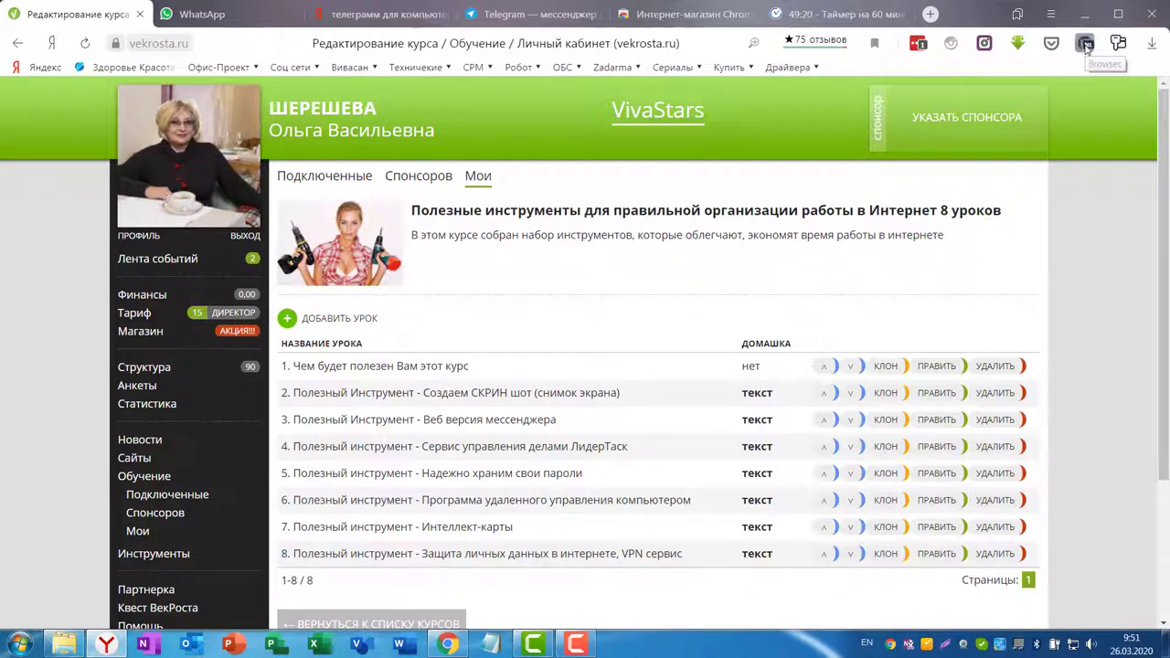
left_click(1065, 366)
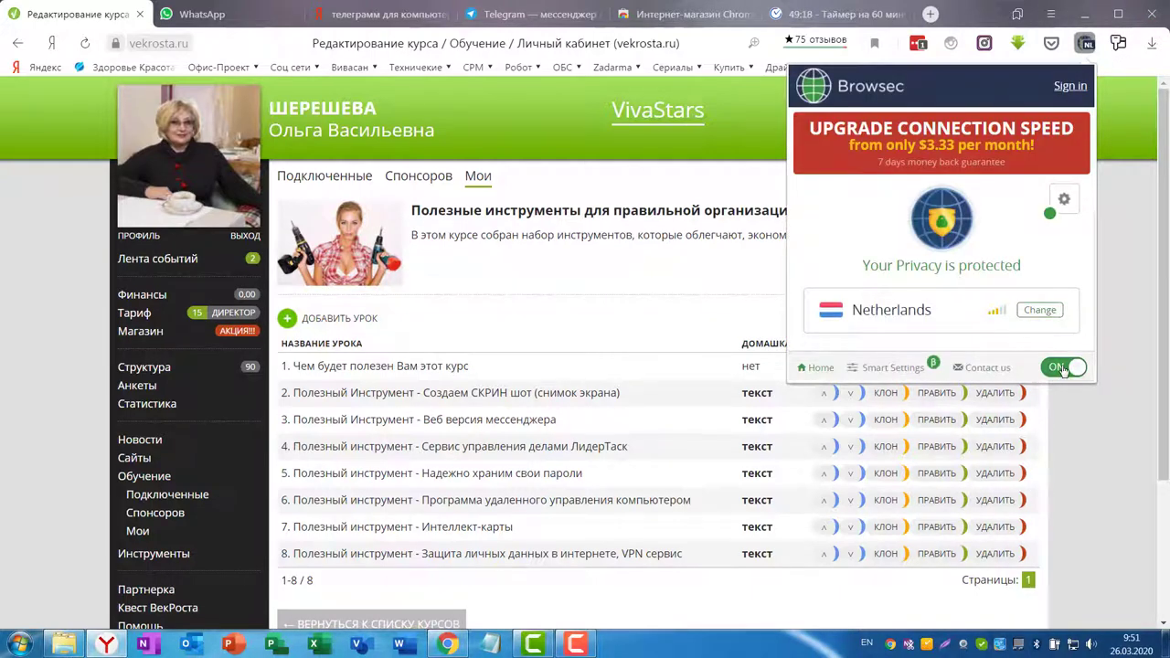
left_click(1153, 315)
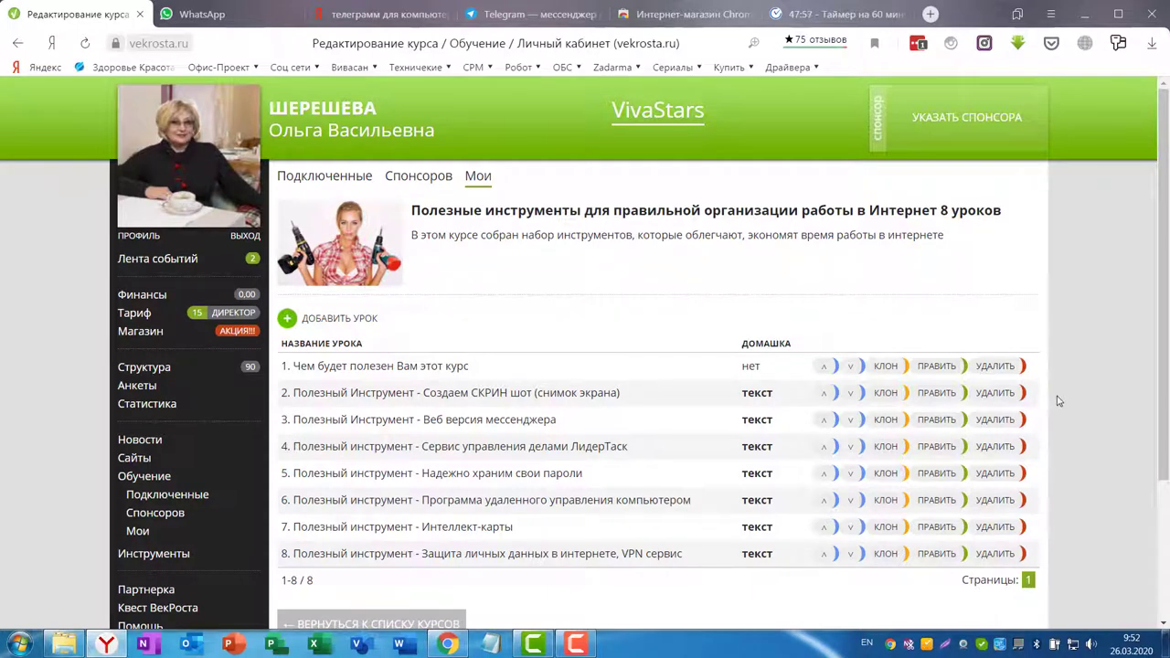
Leave the course lesson list and switch to the already open tlgrm.ru page offering Telegram for Windows.
scroll(1058, 400, "down", 1)
scroll(1071, 400, "up", 1)
left_click(539, 19)
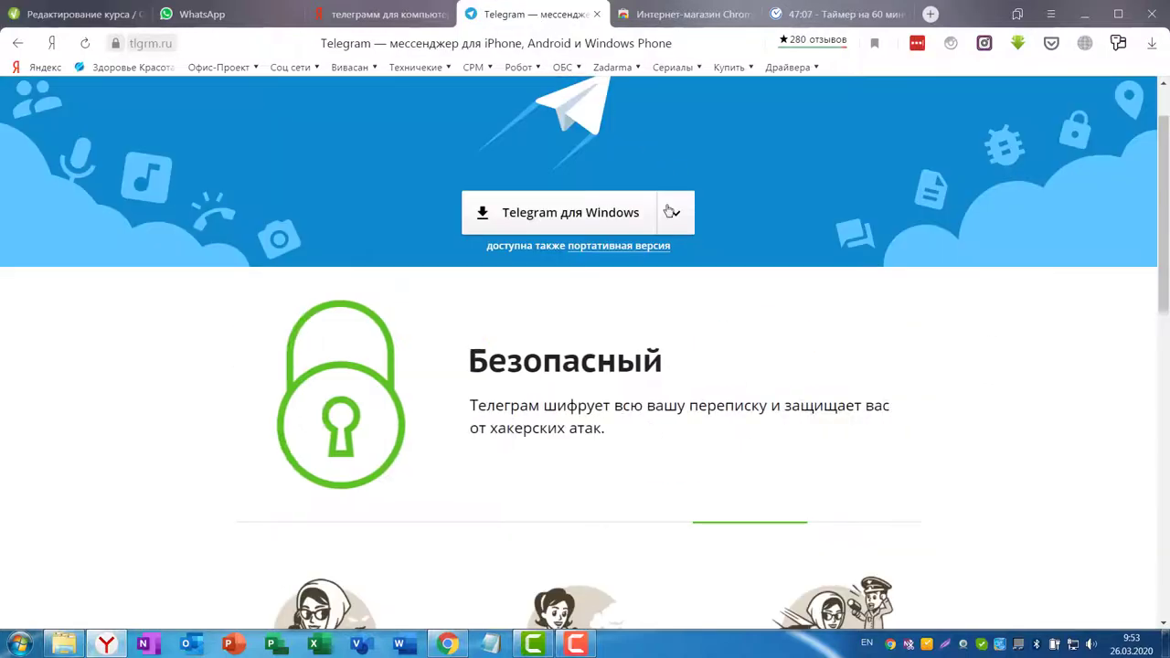